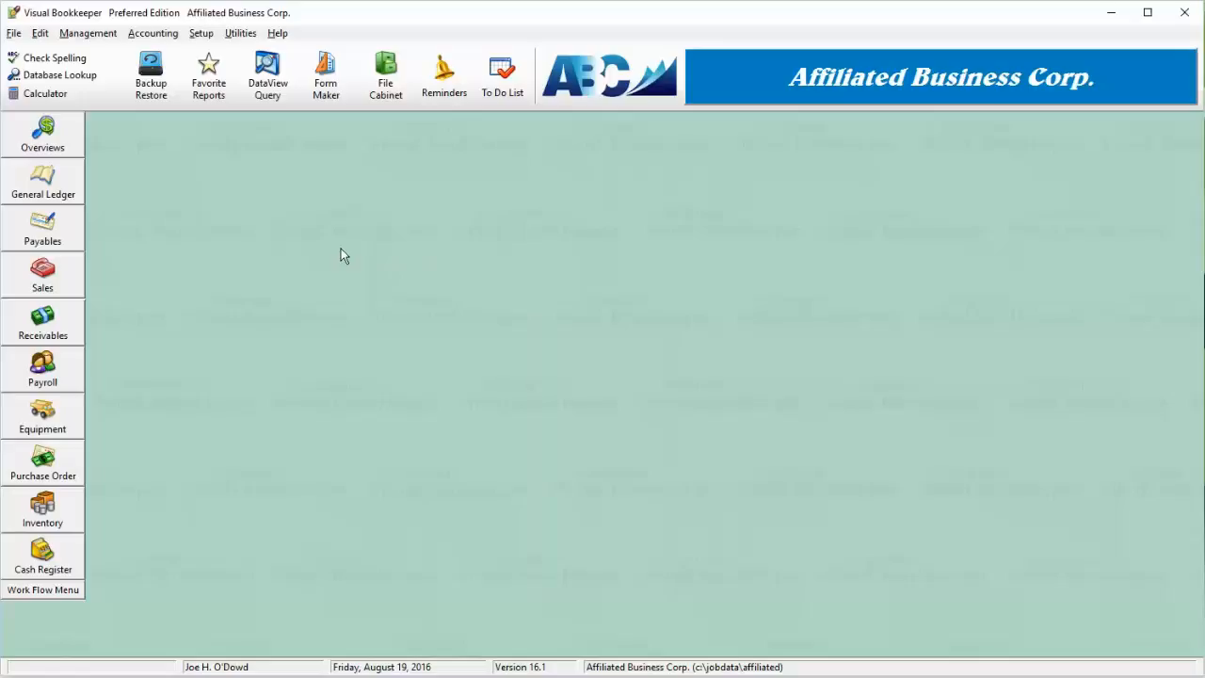
- Open the program preferences and review the miscellaneous options for internet updates, login announcements, backup prompts and field auto-fill
{"action": "left_click", "coordinate": [201, 36]}
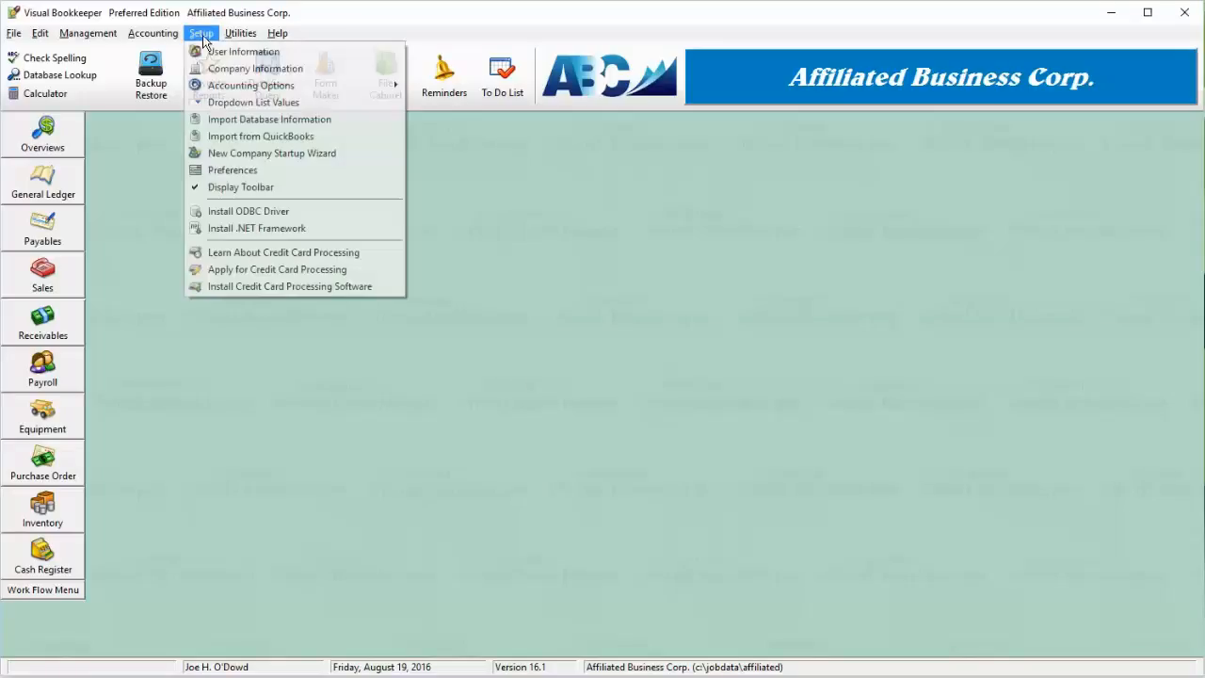
{"action": "left_click", "coordinate": [264, 176]}
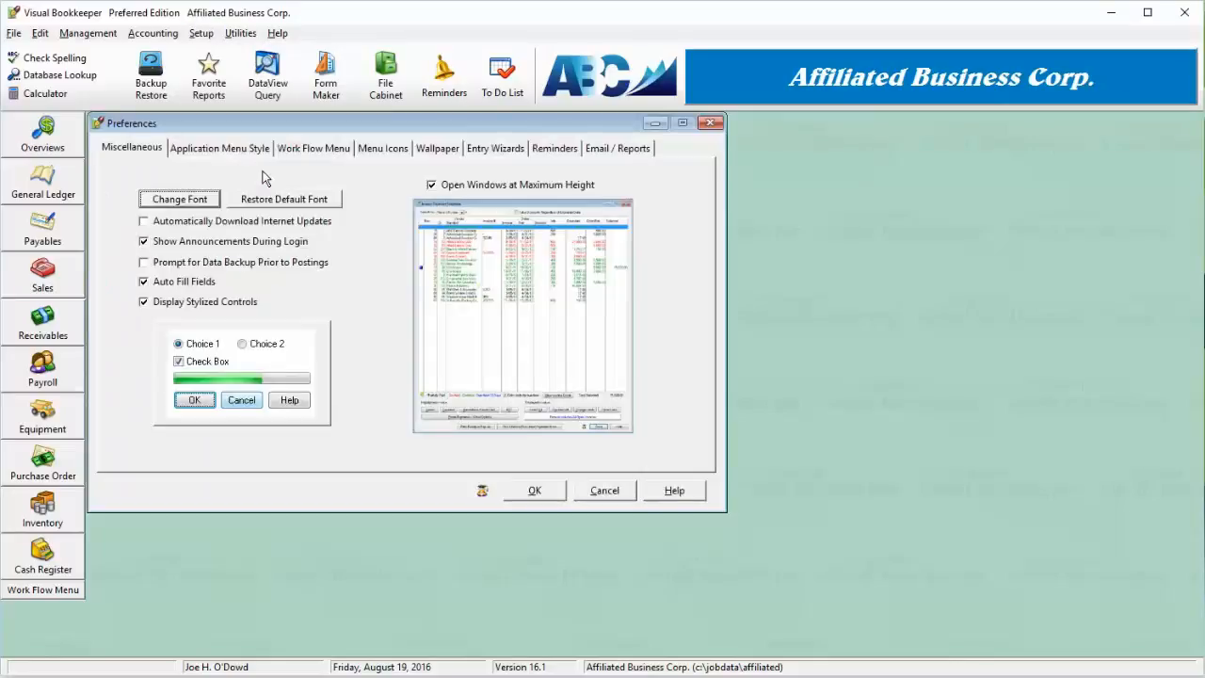
{"action": "left_click", "coordinate": [187, 225]}
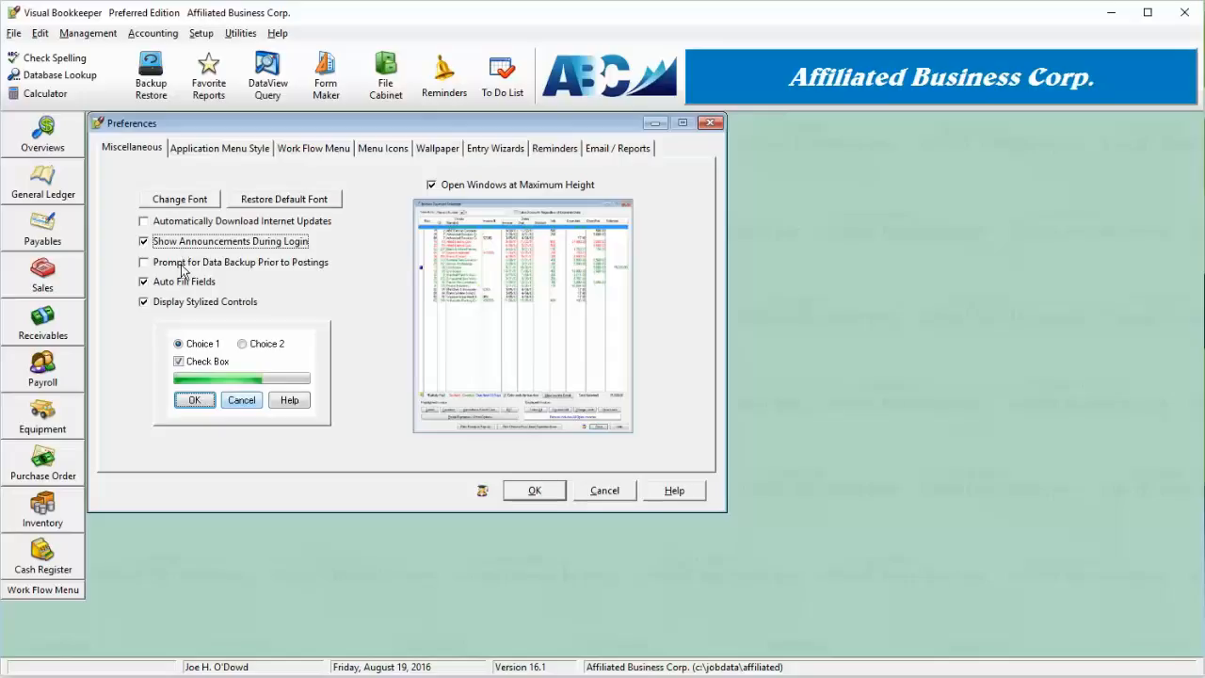
{"action": "key", "text": "Tab"}
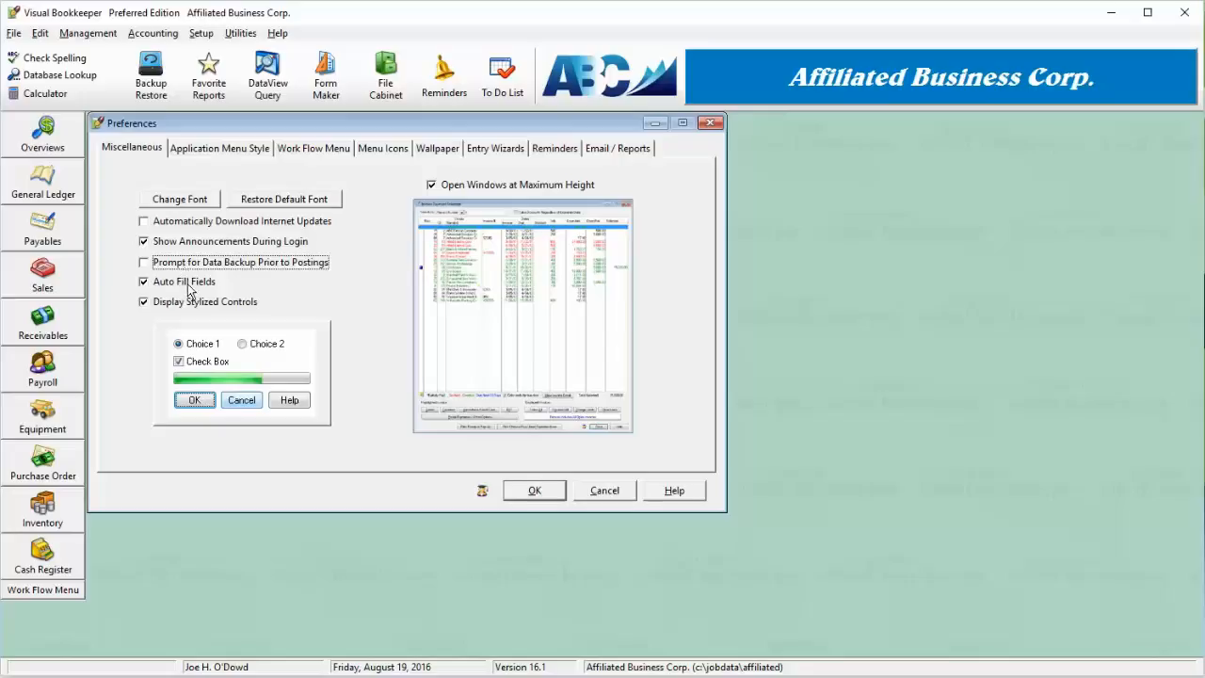
- Switch Open Windows at Maximum Height off and on to compare the window previews, leaving it enabled
{"action": "left_click", "coordinate": [497, 187]}
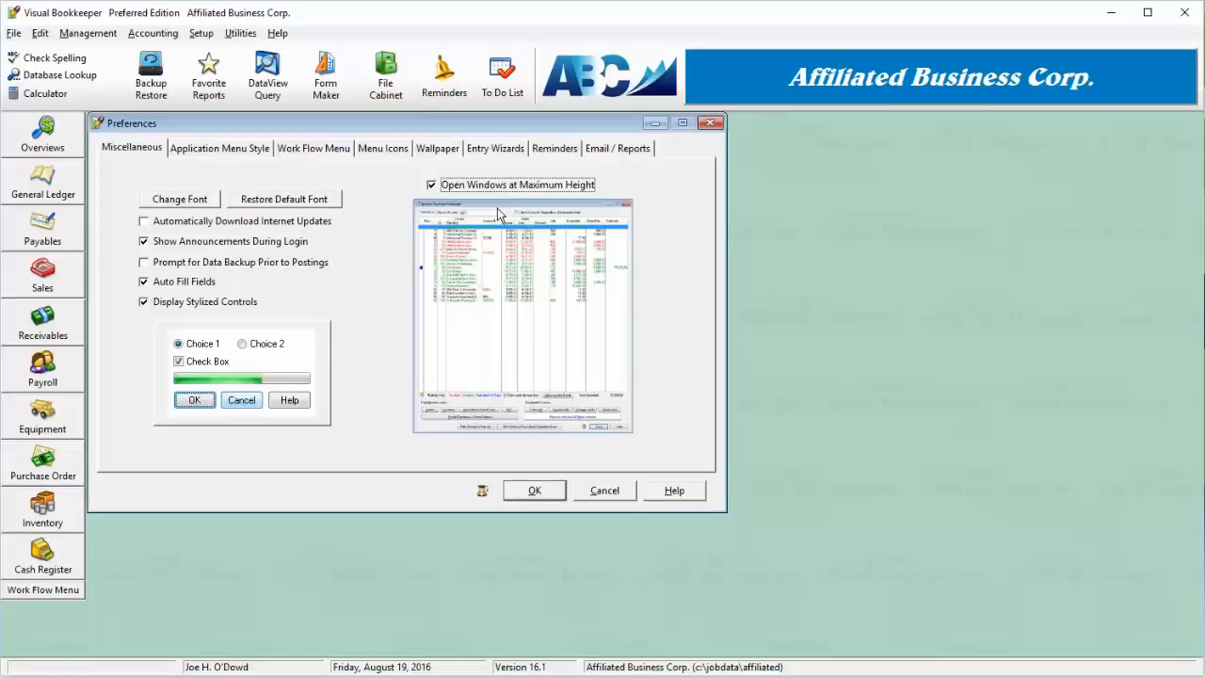
{"action": "left_click", "coordinate": [433, 186]}
{"action": "left_click", "coordinate": [432, 186]}
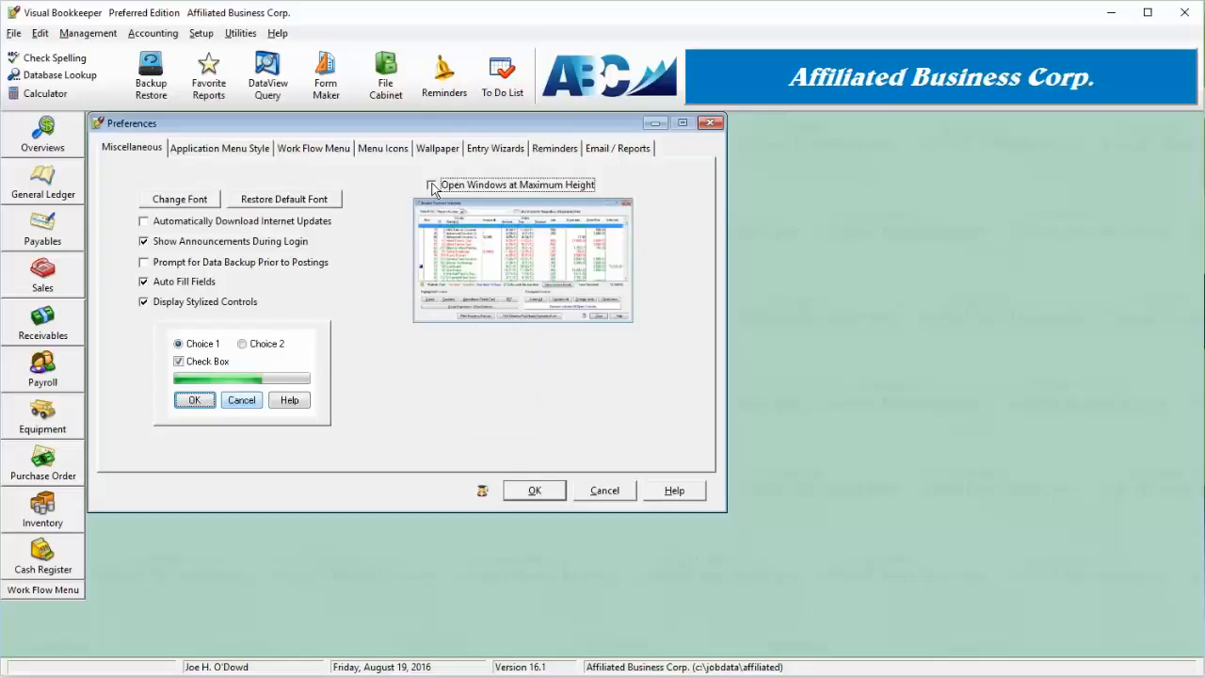
{"action": "left_click", "coordinate": [433, 186]}
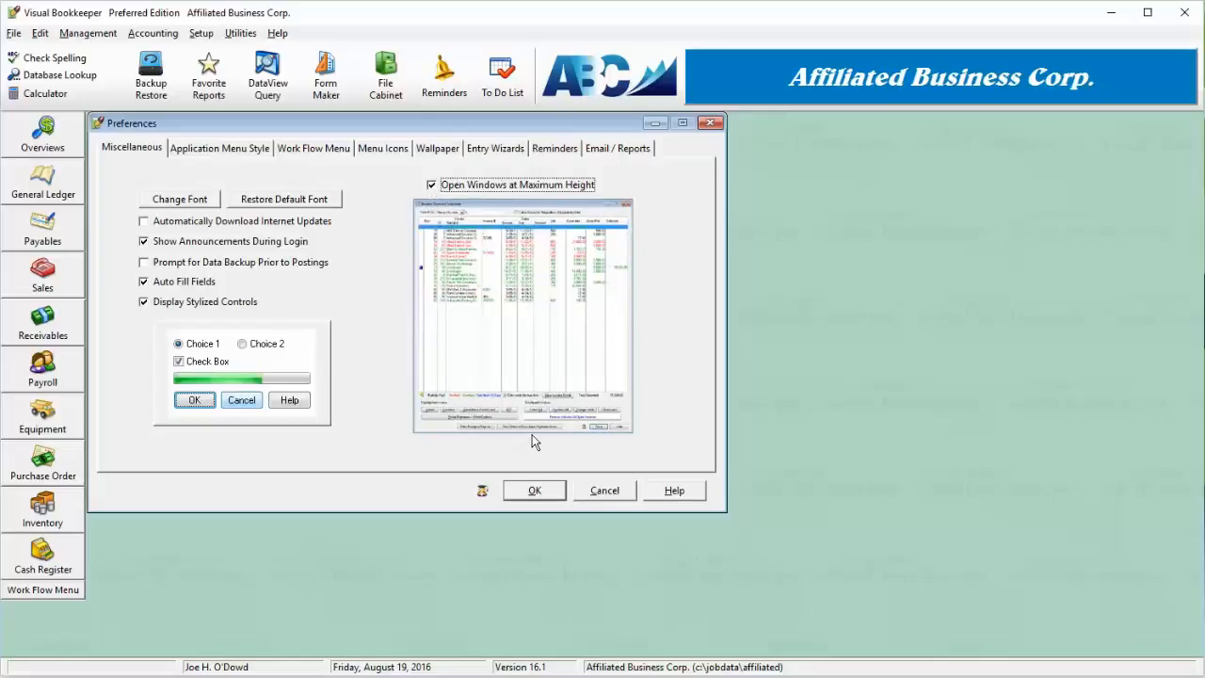
{"action": "left_click", "coordinate": [468, 188]}
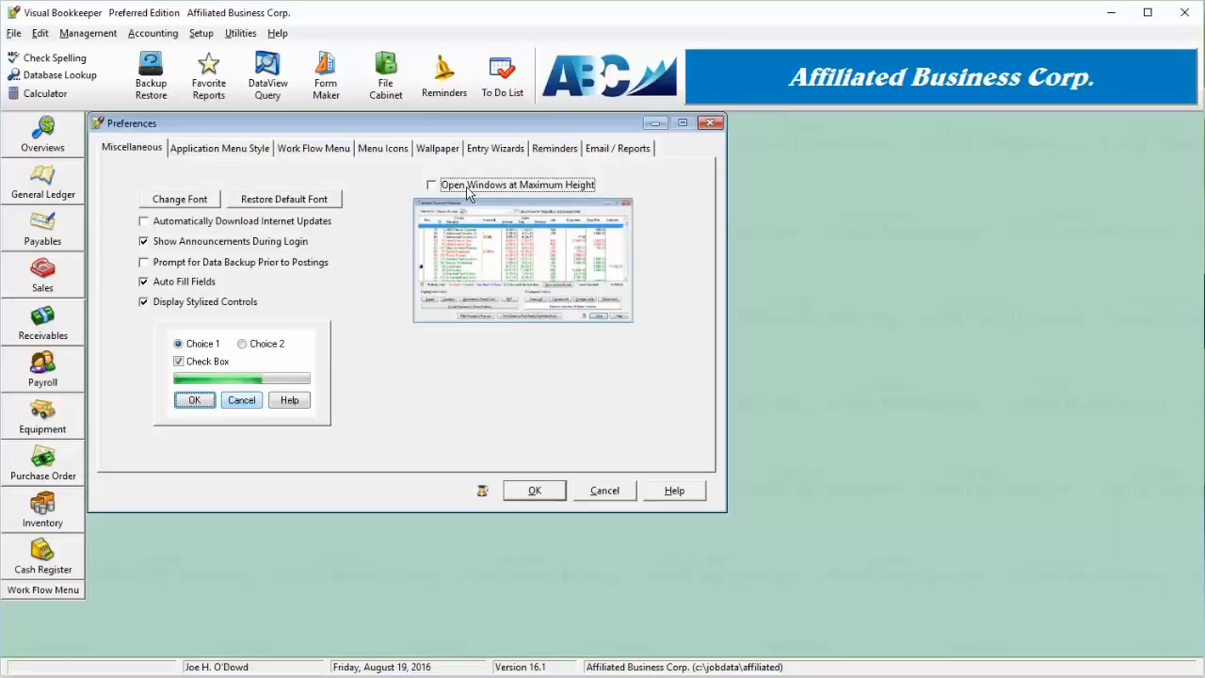
{"action": "left_click", "coordinate": [468, 188]}
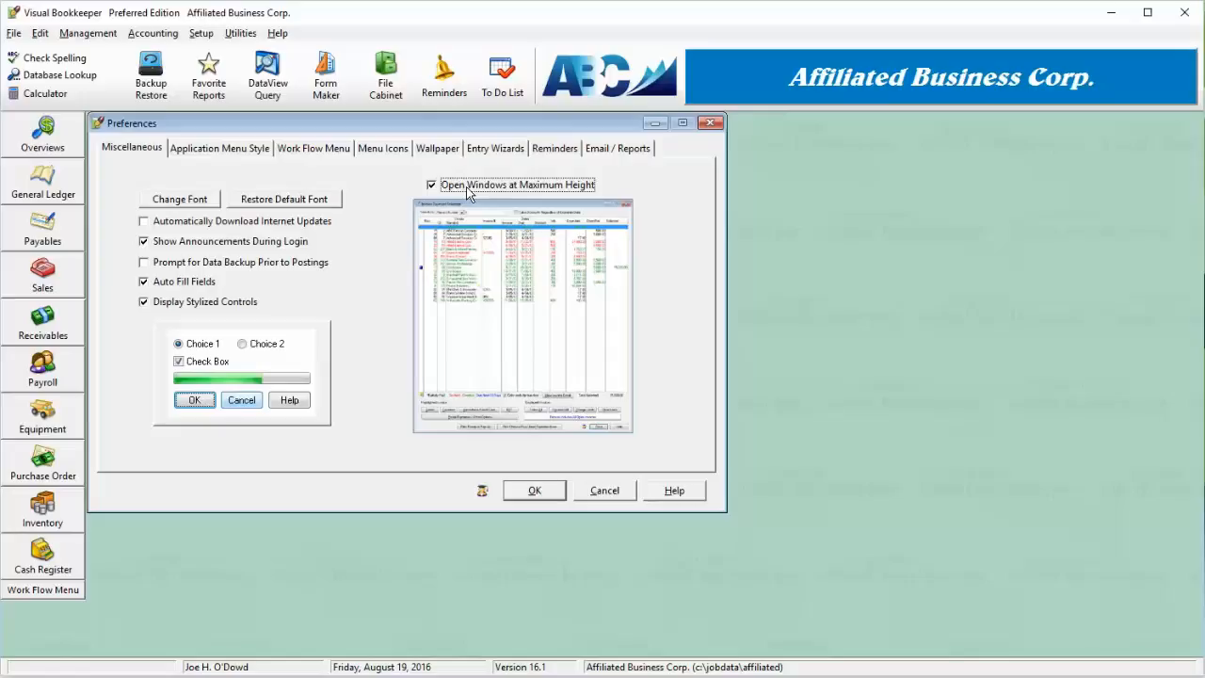
- Try the Permanent application menu style, return to Popup and save the preferences
{"action": "left_click", "coordinate": [241, 153]}
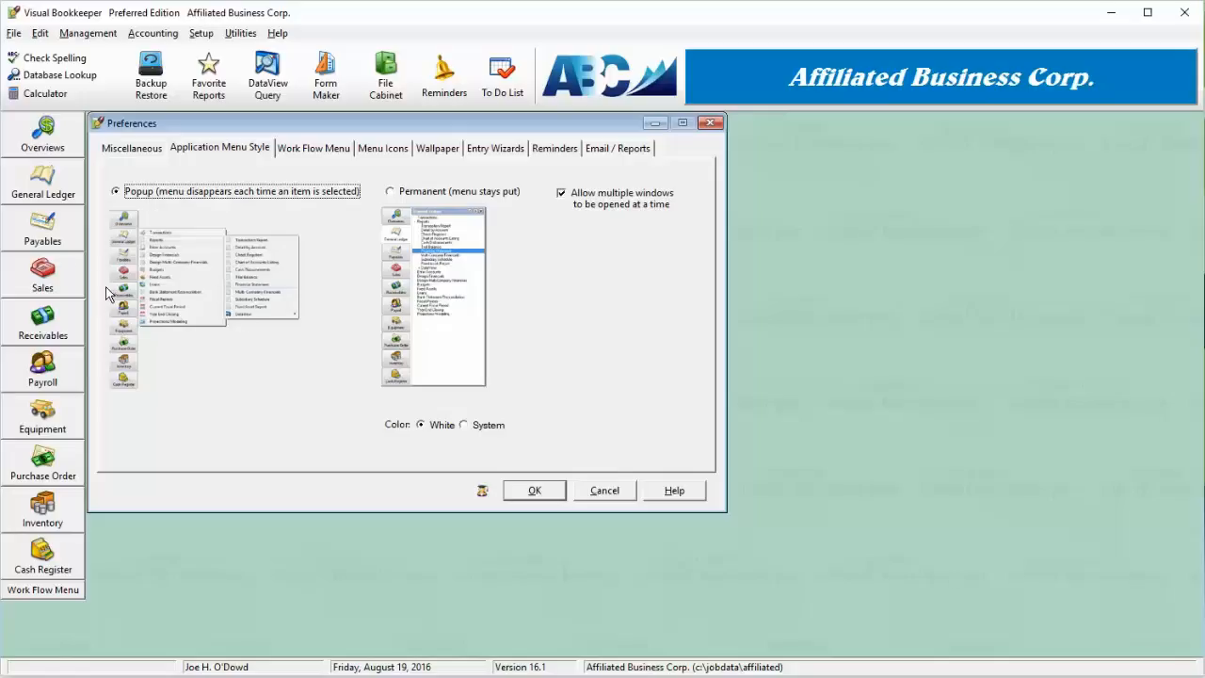
{"action": "left_click", "coordinate": [478, 194]}
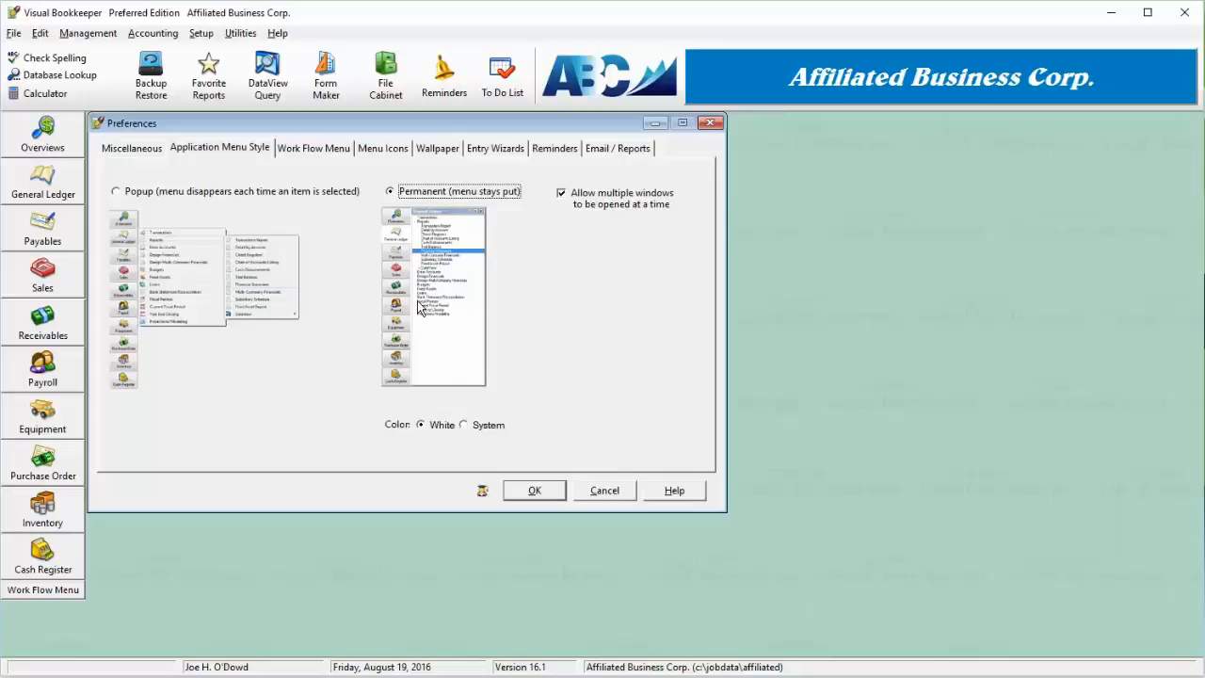
{"action": "left_click", "coordinate": [287, 194]}
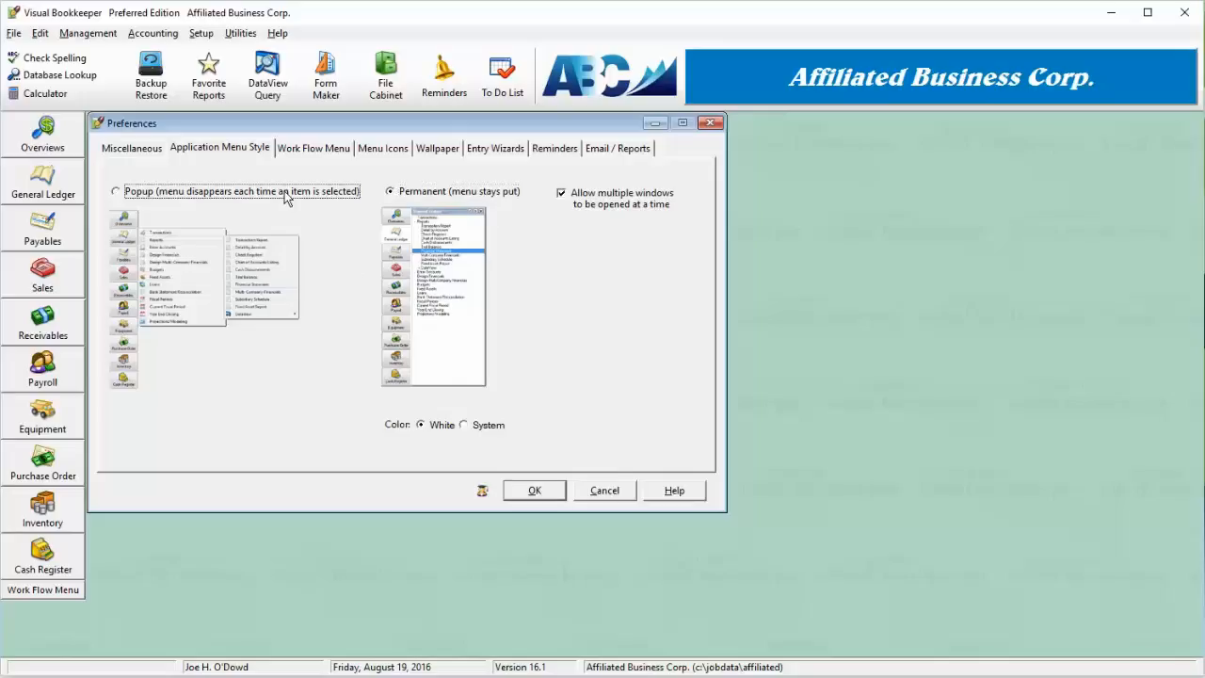
{"action": "left_click", "coordinate": [517, 489]}
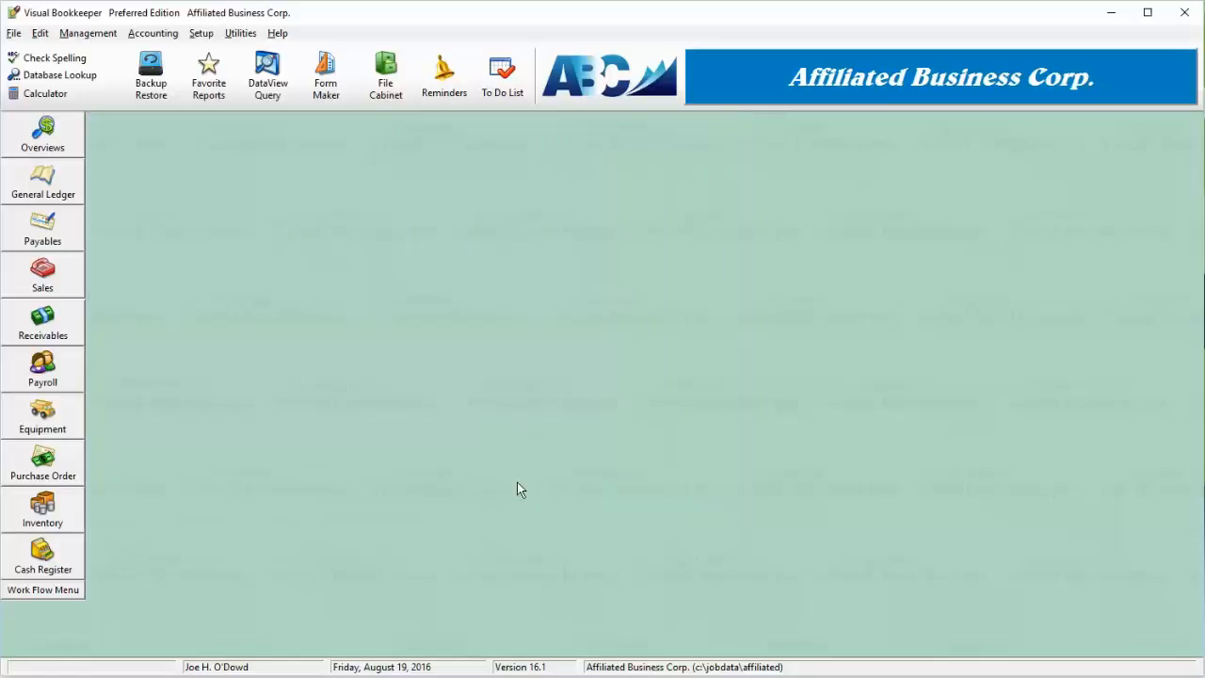
- Open Design Financials through the General Ledger popup menu, then close the financial statement formats list
{"action": "left_click", "coordinate": [52, 184]}
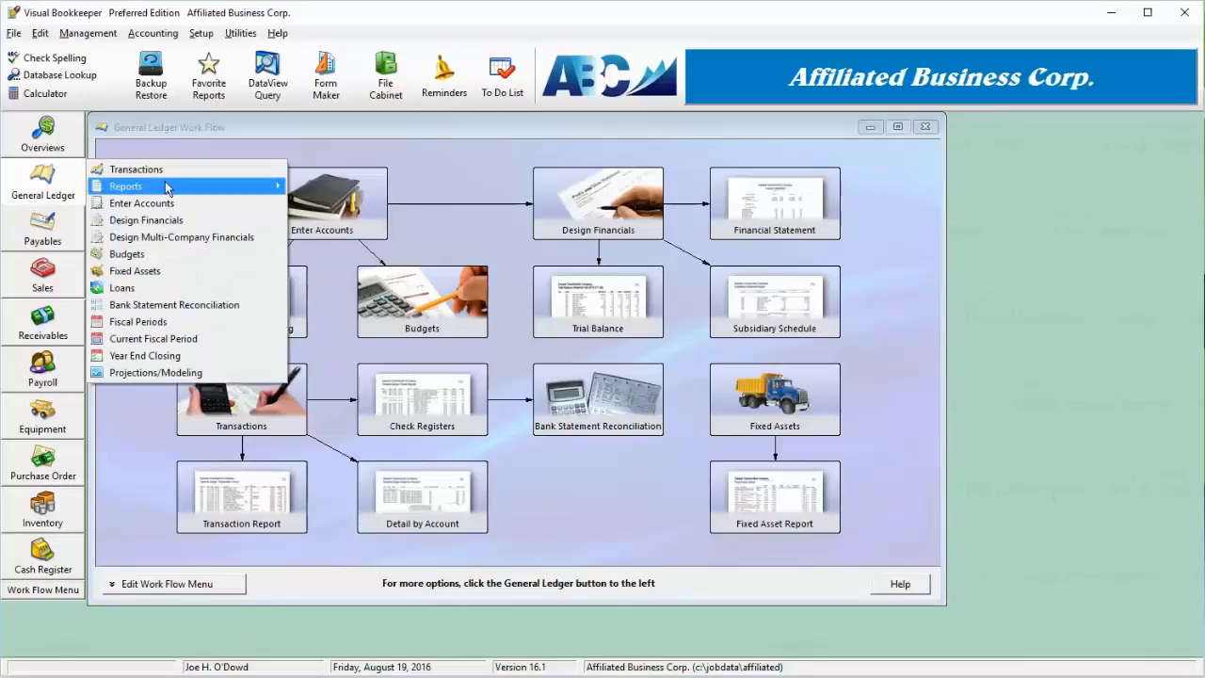
{"action": "mouse_move", "coordinate": [172, 195]}
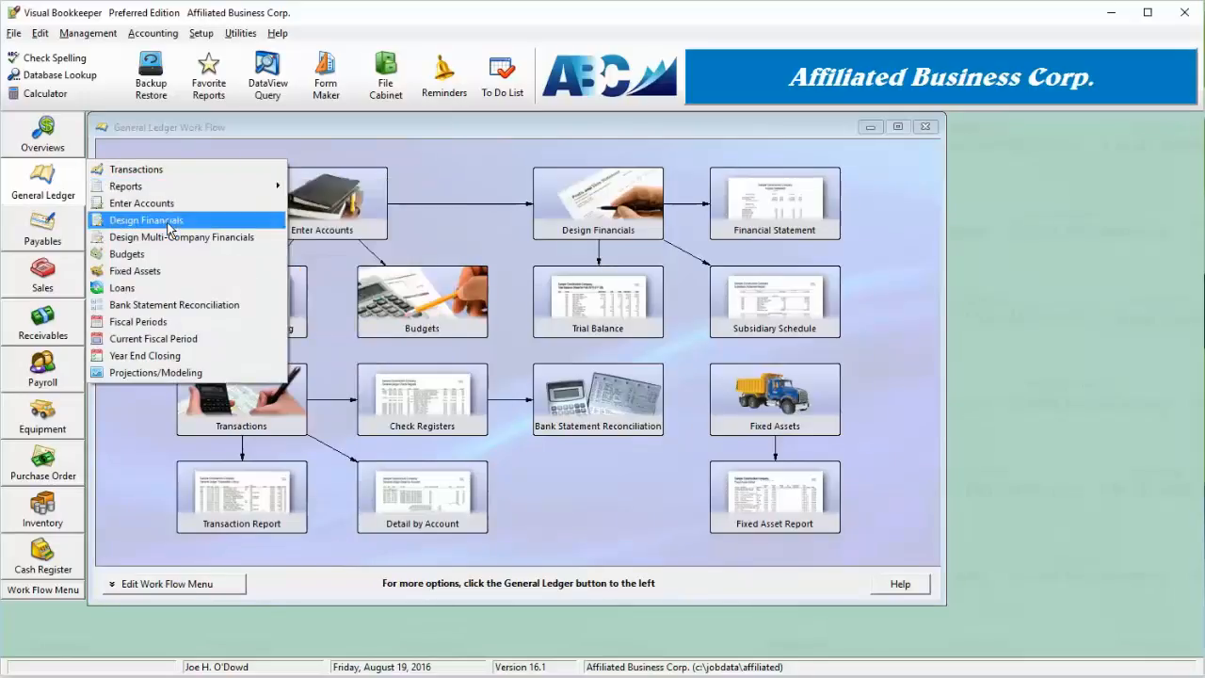
{"action": "left_click", "coordinate": [168, 223]}
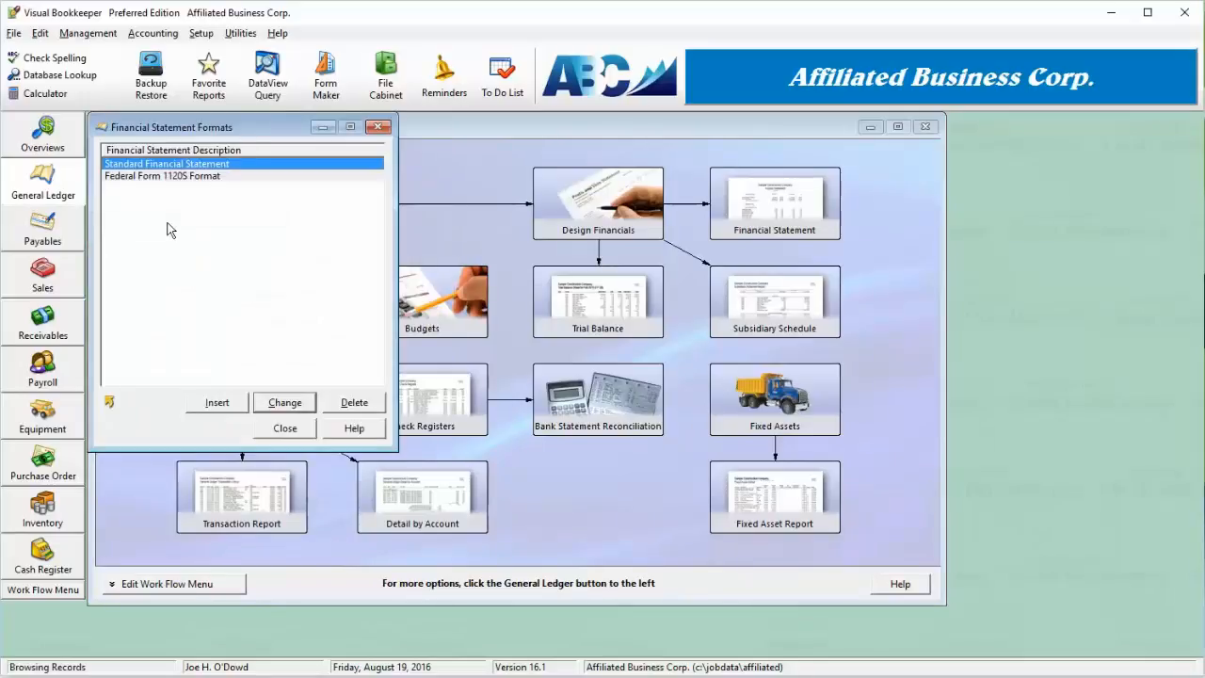
{"action": "left_click", "coordinate": [306, 432]}
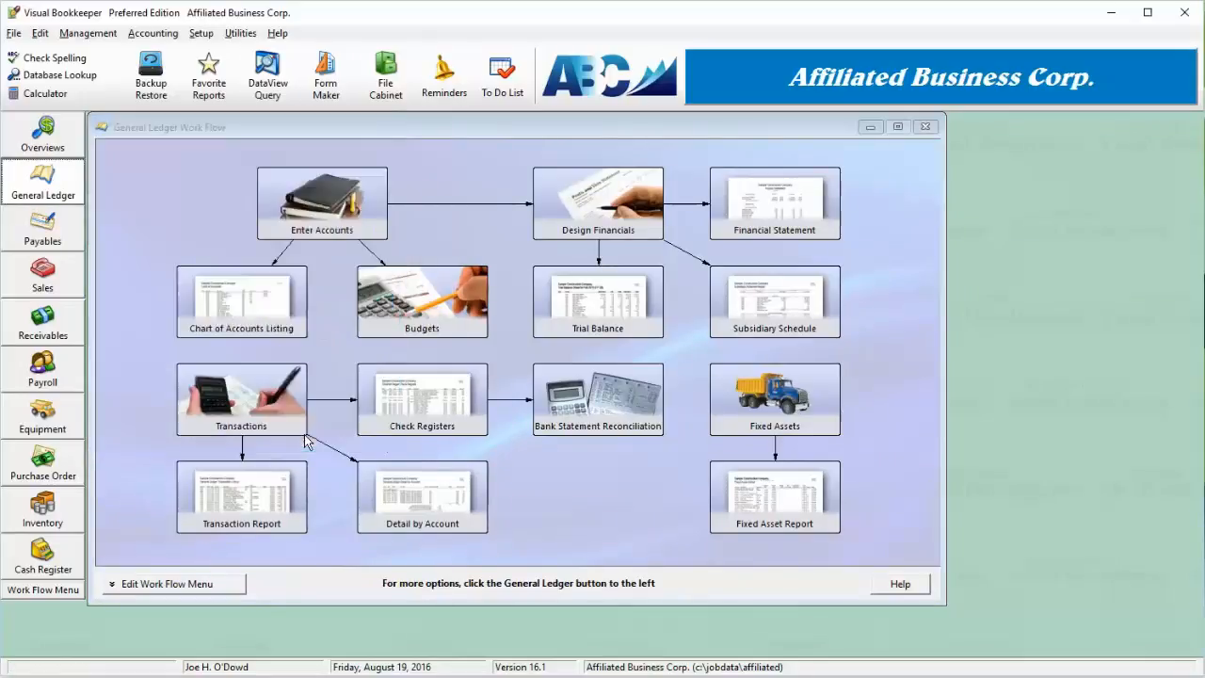
- Set the application menu style to Permanent and save the preferences
{"action": "left_click", "coordinate": [200, 33]}
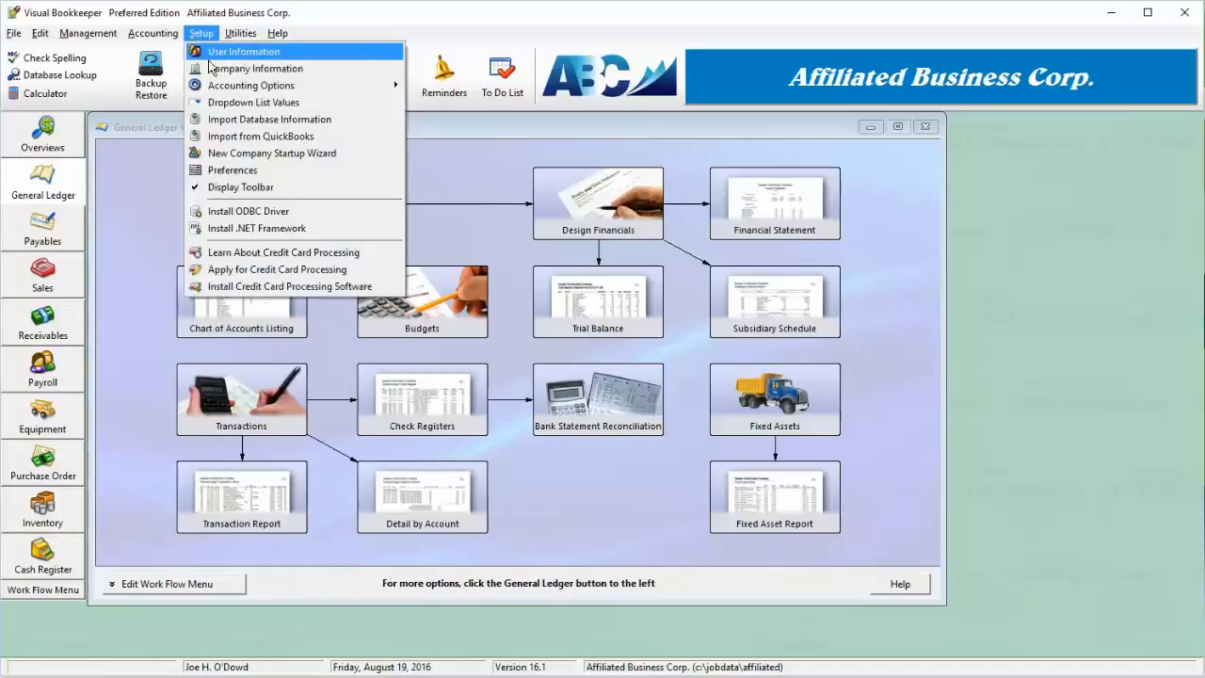
{"action": "left_click", "coordinate": [270, 171]}
{"action": "left_click", "coordinate": [189, 151]}
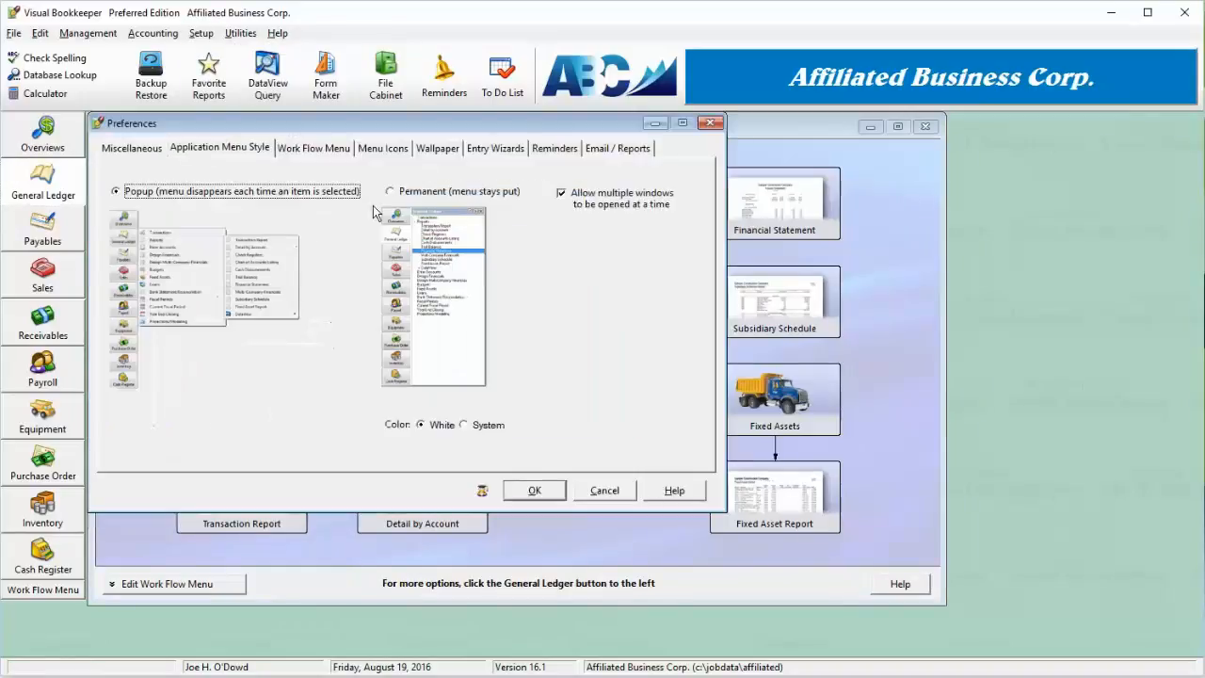
{"action": "left_click", "coordinate": [442, 193]}
{"action": "left_click", "coordinate": [553, 493]}
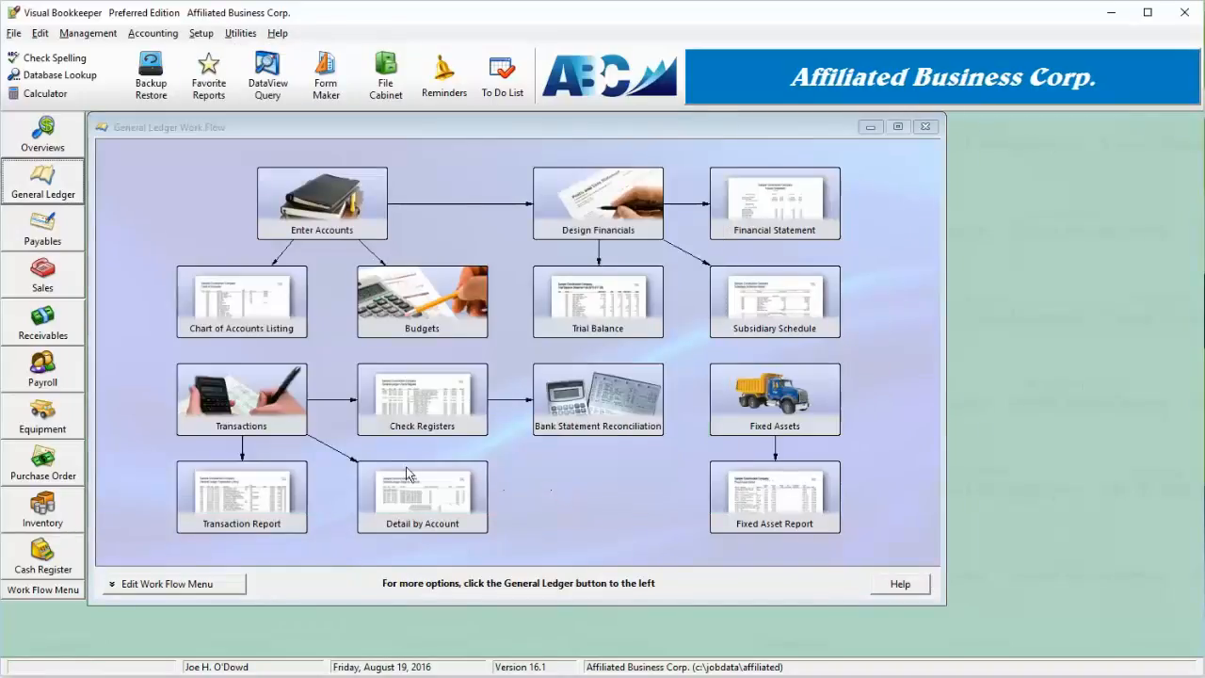
- Open and close Design Financials and Design Multi-Company Financials from the permanent General Ledger menu, then dismiss that menu
{"action": "left_click", "coordinate": [59, 180]}
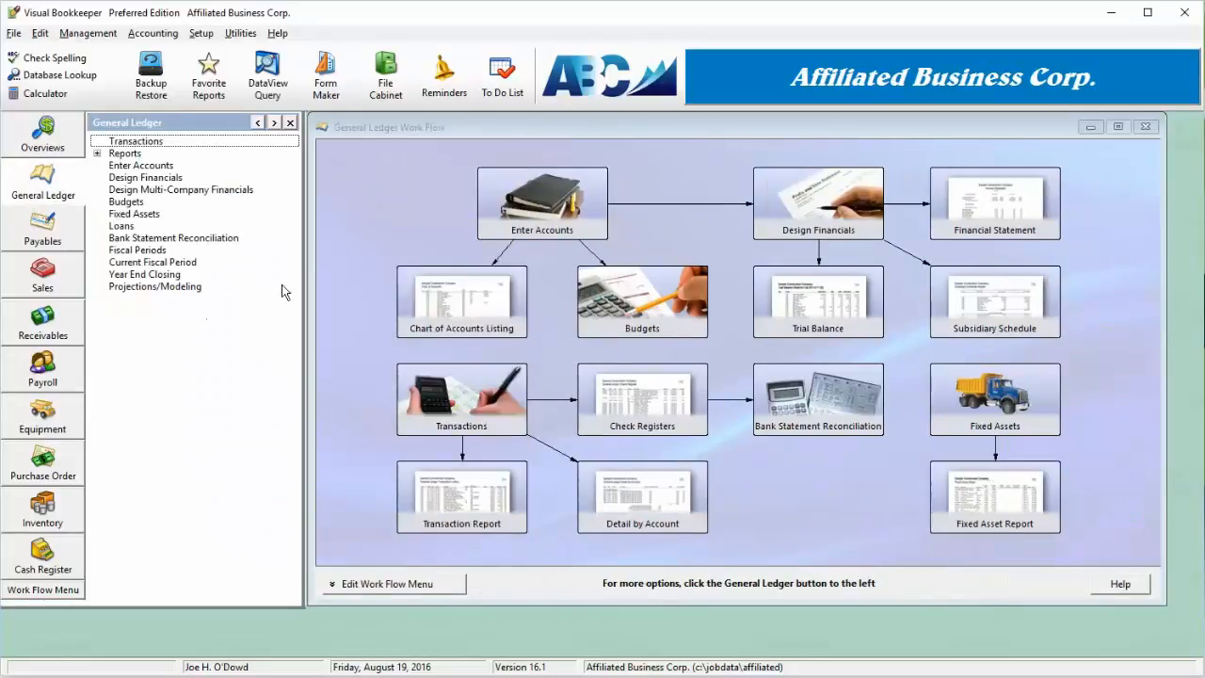
{"action": "left_click", "coordinate": [165, 178]}
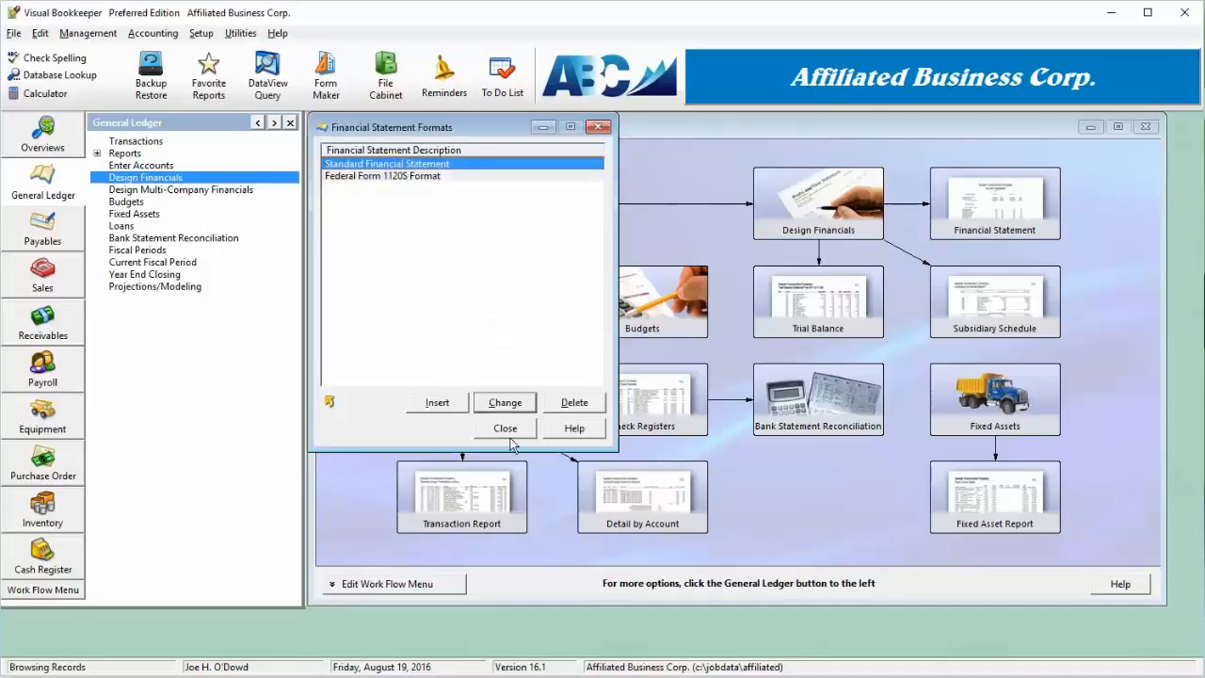
{"action": "left_click", "coordinate": [508, 429]}
{"action": "left_click", "coordinate": [162, 190]}
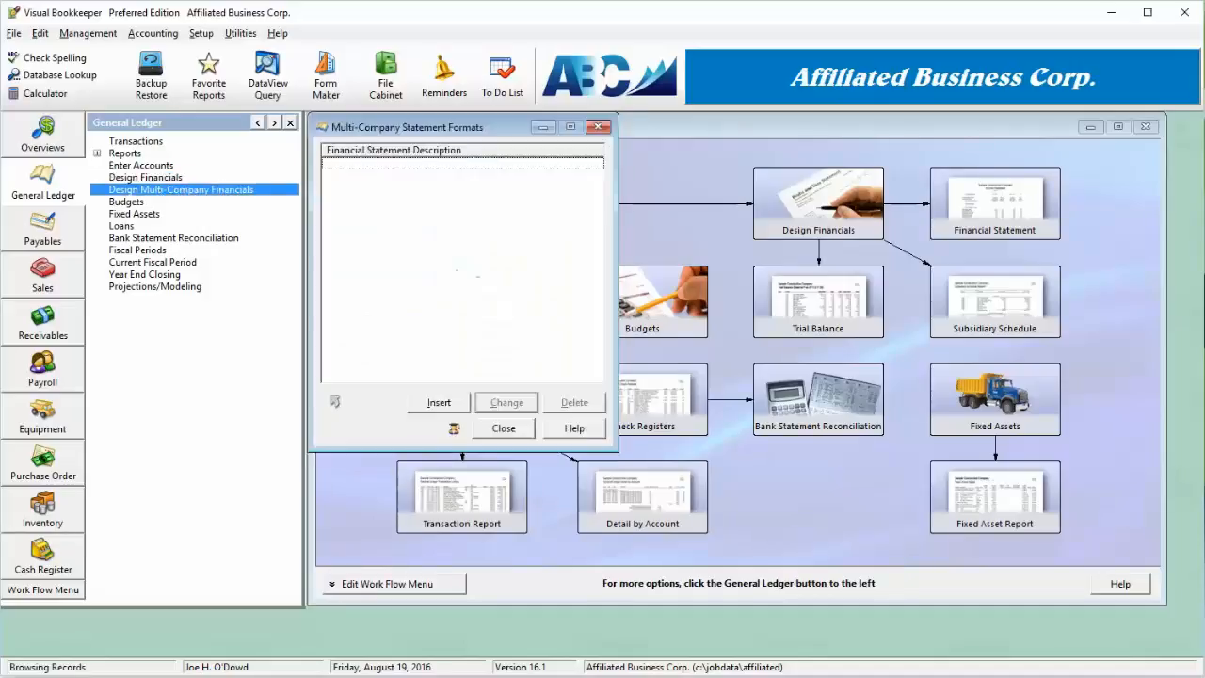
{"action": "left_click", "coordinate": [516, 432]}
{"action": "left_click", "coordinate": [290, 123]}
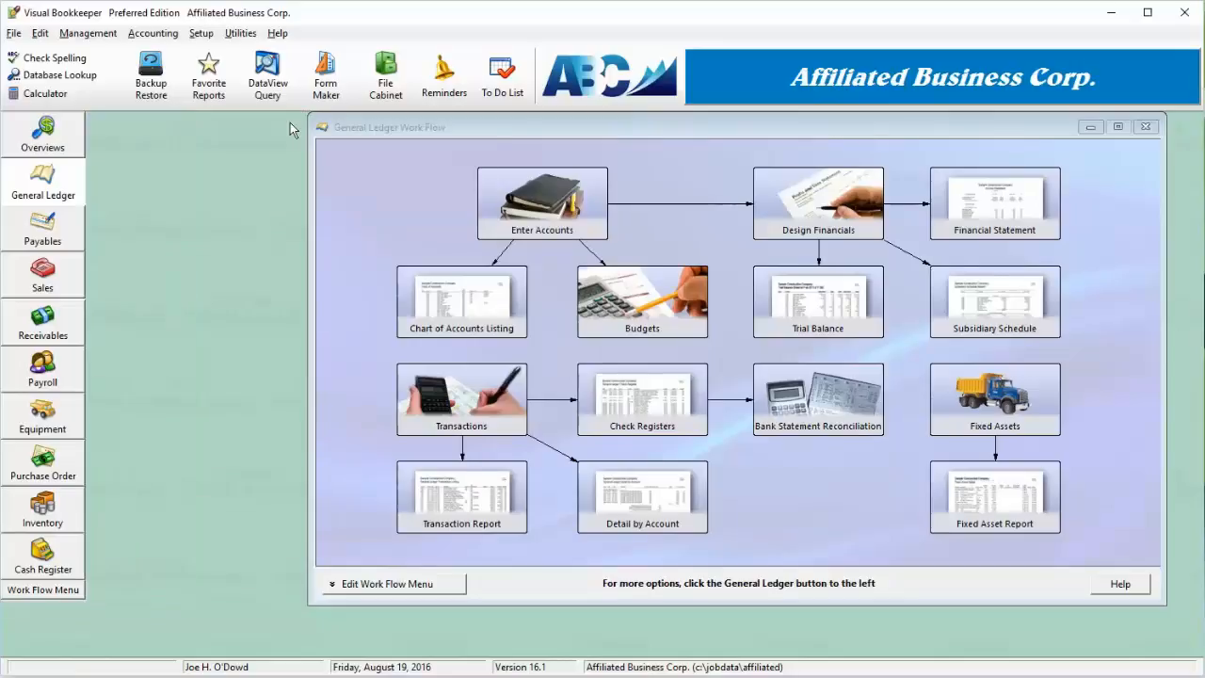
- Reopen the preferences and set the application menu style back to Popup
{"action": "left_click", "coordinate": [202, 34]}
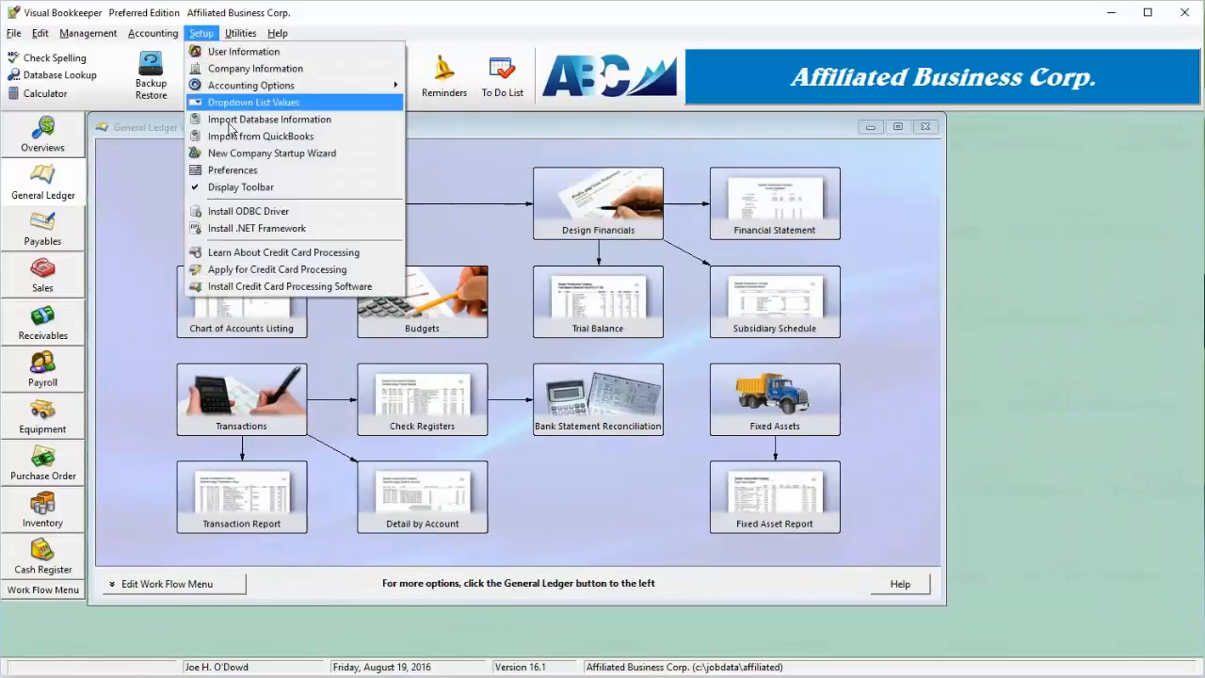
{"action": "left_click", "coordinate": [264, 166]}
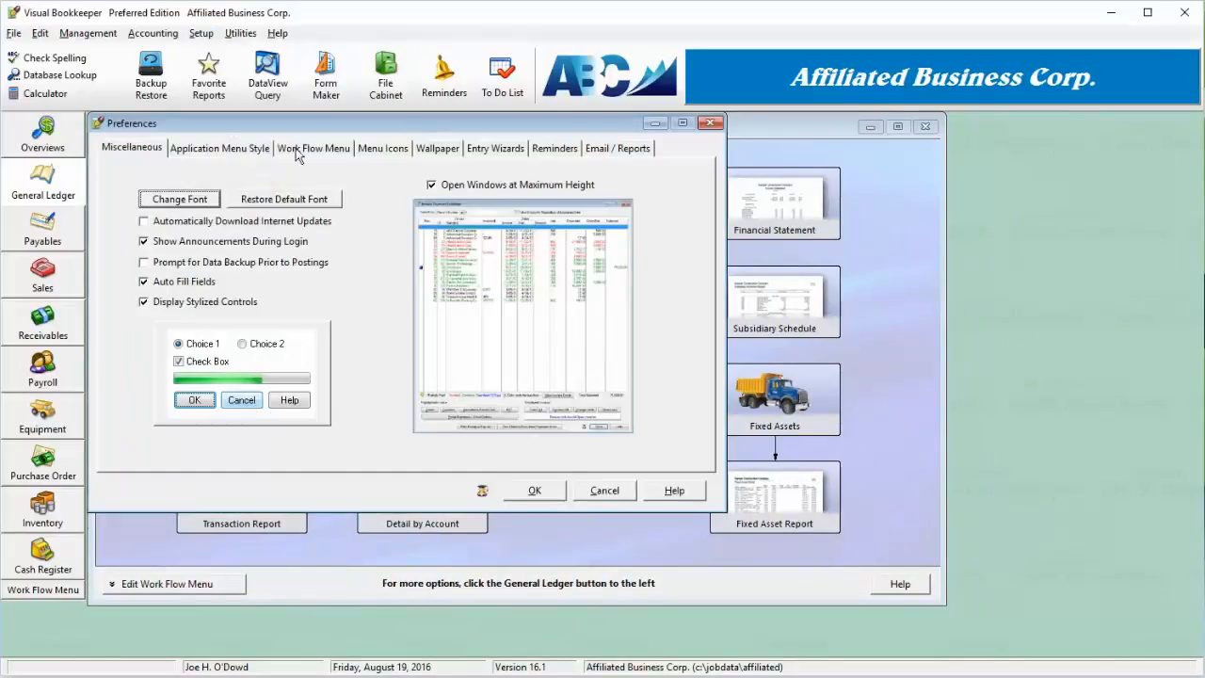
{"action": "left_click", "coordinate": [246, 149]}
{"action": "left_click", "coordinate": [252, 198]}
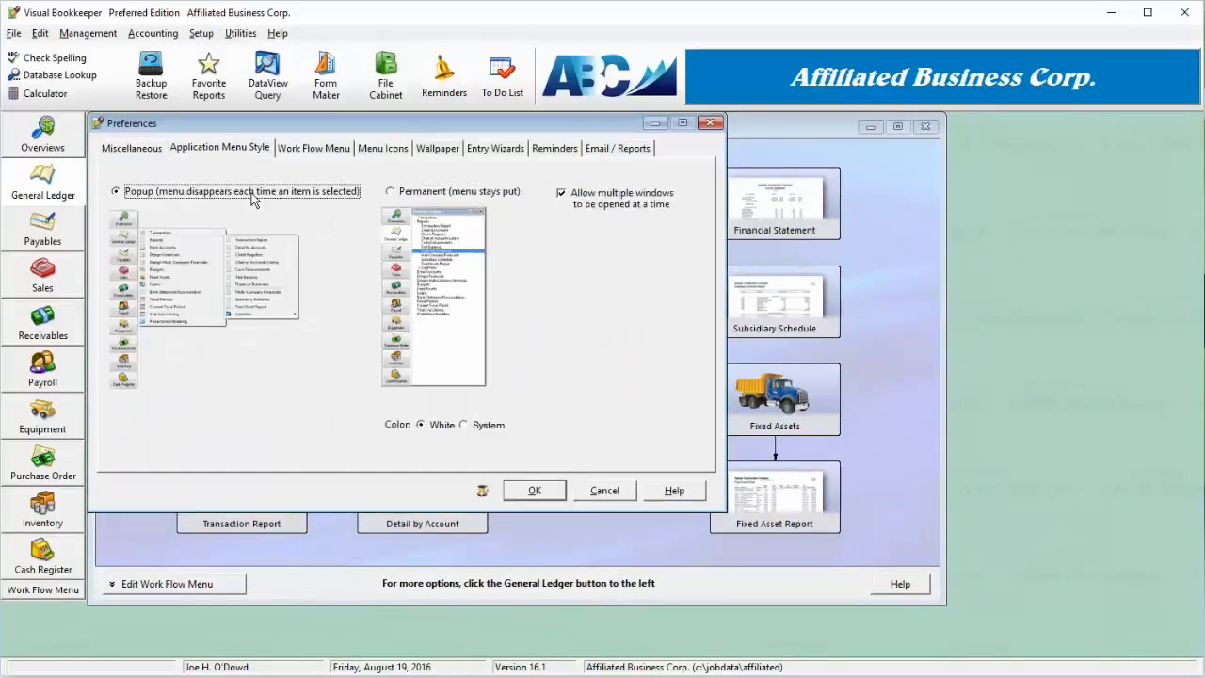
- In the work flow menu preferences, choose Most Recent as the default work flow menu
{"action": "left_click", "coordinate": [317, 152]}
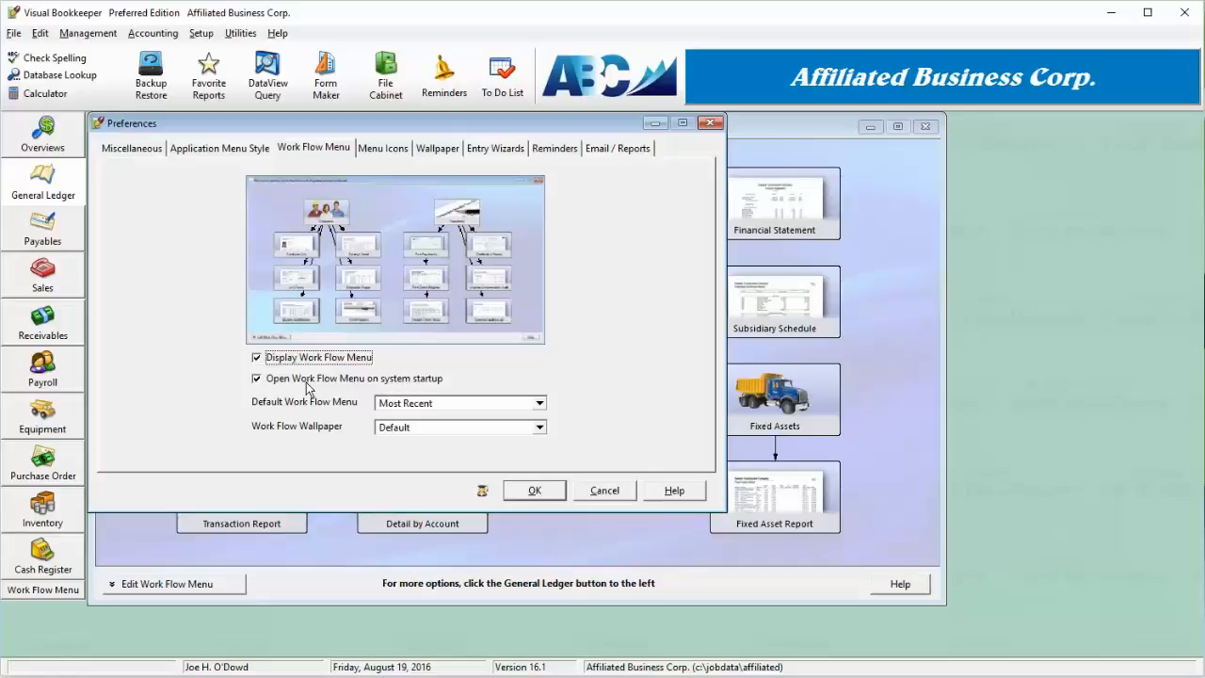
{"action": "left_click", "coordinate": [533, 411]}
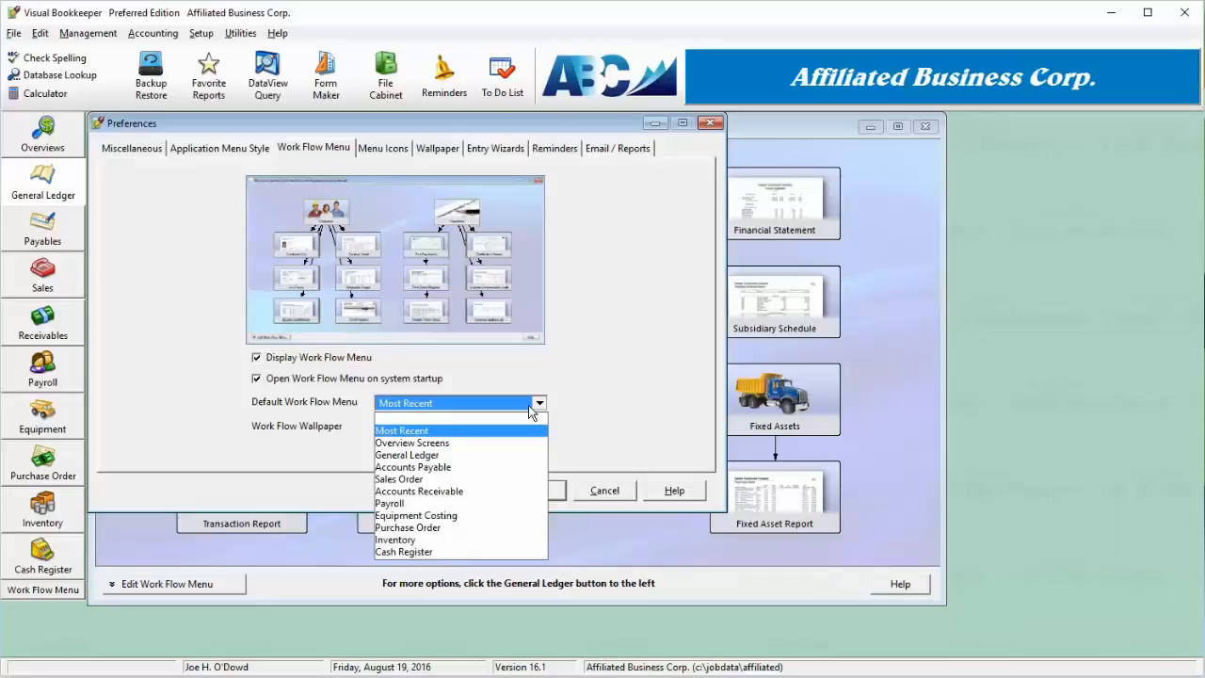
{"action": "left_click", "coordinate": [432, 433]}
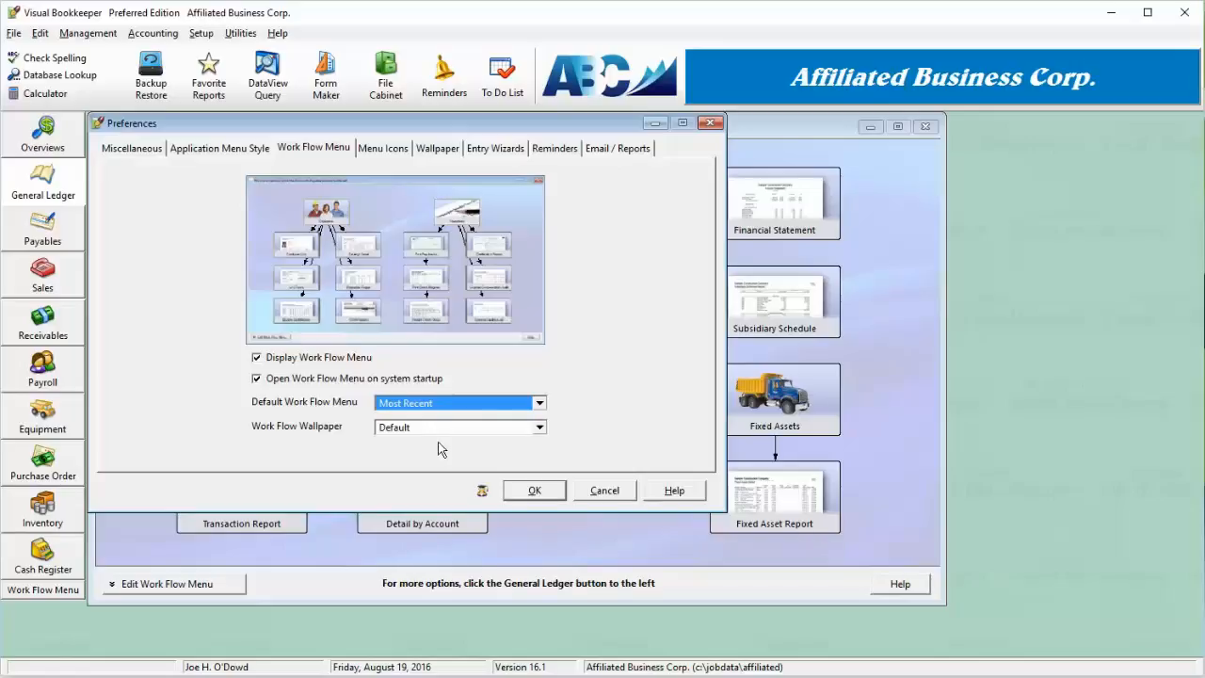
- Try the Random and Crane wallpapers for the work flow menu
{"action": "left_click", "coordinate": [540, 429]}
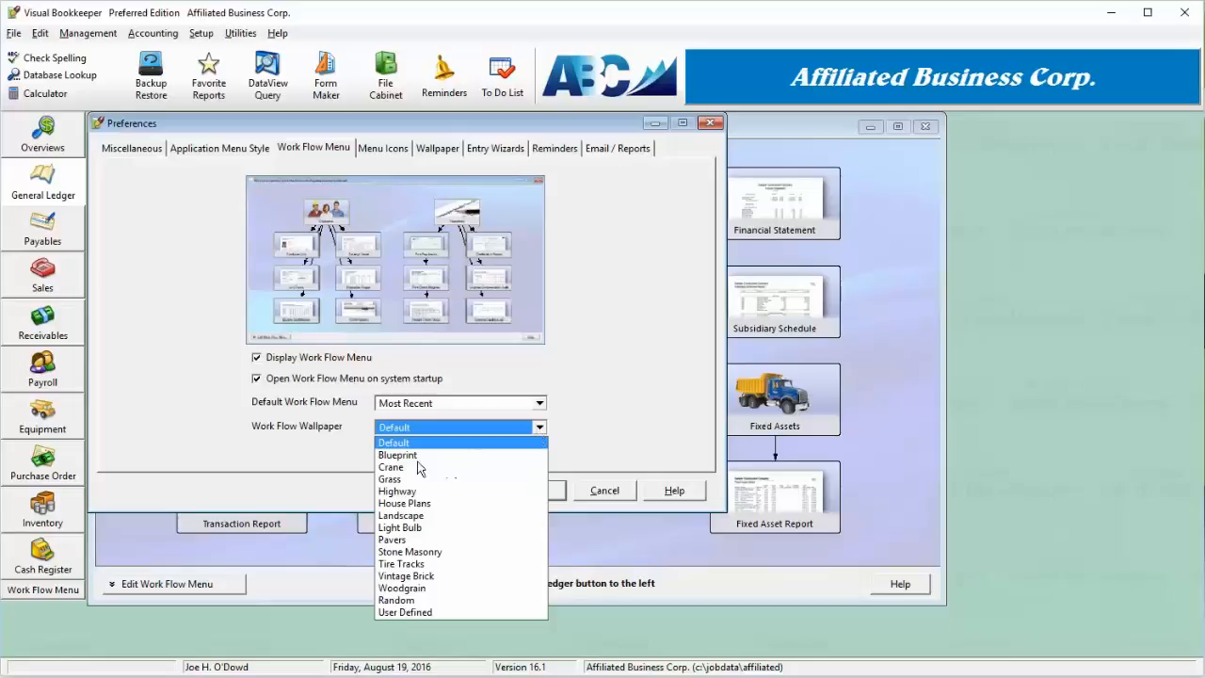
{"action": "left_click", "coordinate": [413, 597]}
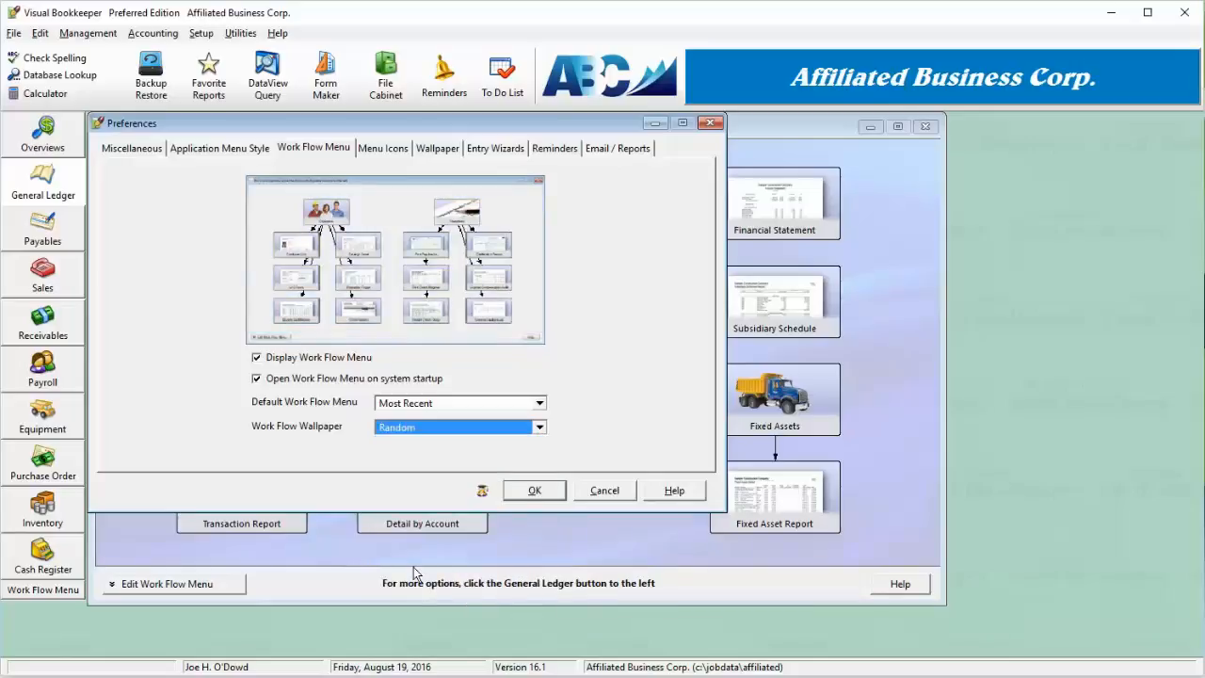
{"action": "left_click", "coordinate": [455, 431]}
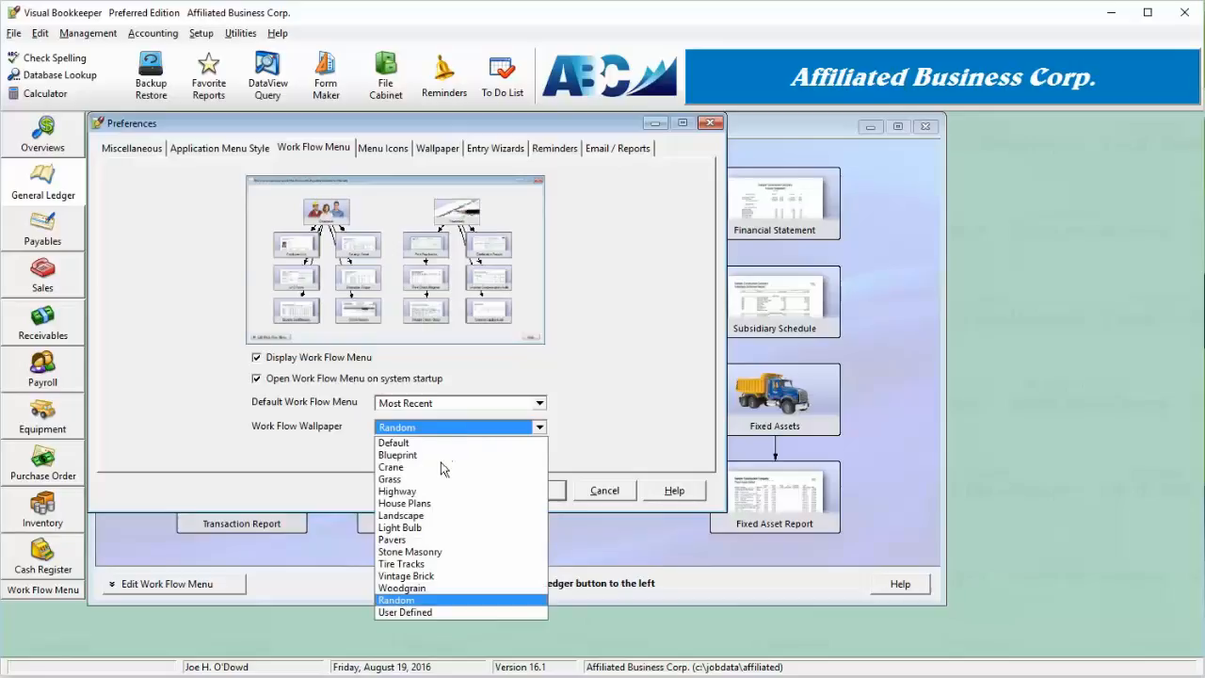
{"action": "left_click", "coordinate": [439, 468]}
- Preview the work flow wallpapers from Crane through Landscape and beyond, and set the work flow wallpaper to Default
{"action": "left_click", "coordinate": [451, 430]}
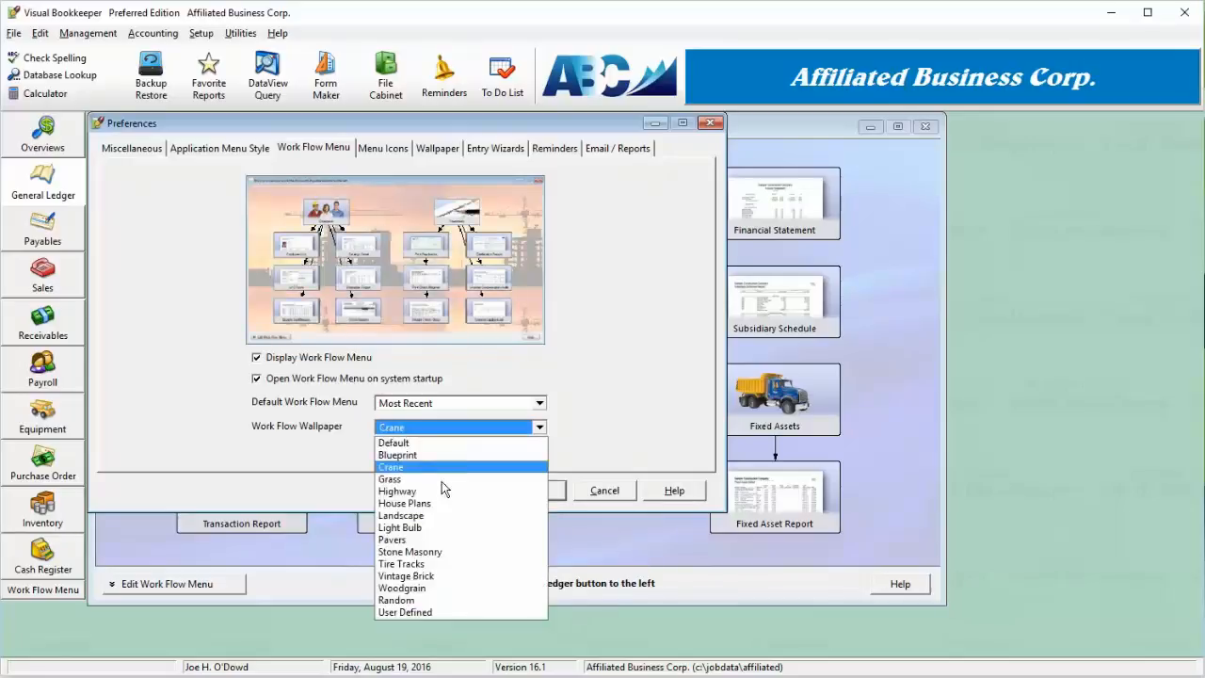
{"action": "key", "text": "Down"}
{"action": "key", "text": "Down"}
{"action": "key", "text": "Down"}
{"action": "key", "text": "Down"}
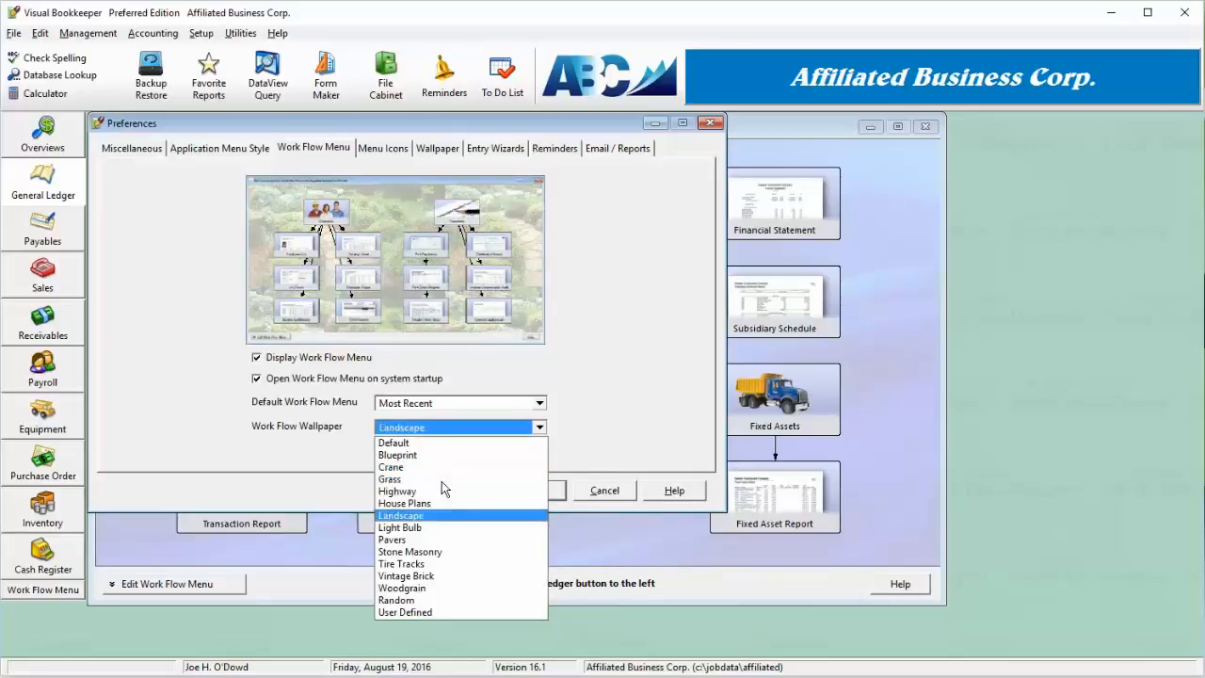
{"action": "key", "text": "Down"}
{"action": "key", "text": "Down"}
{"action": "left_click", "coordinate": [424, 442]}
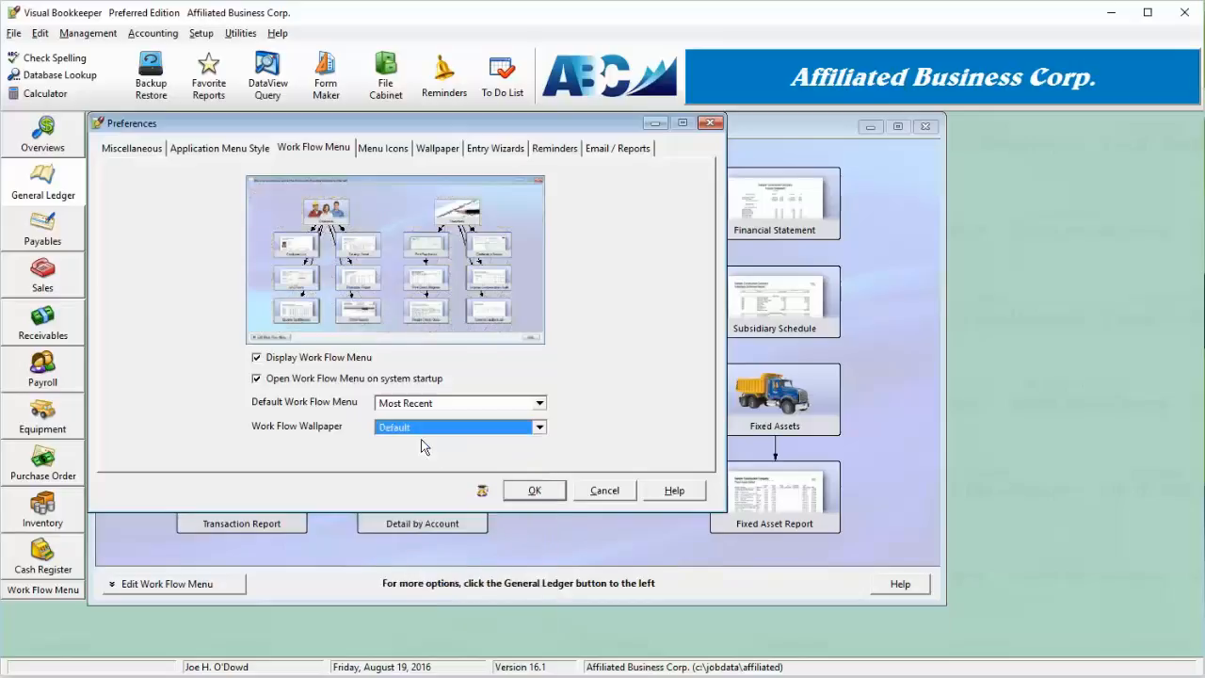
- In the menu icon preferences, move Purchase Order, Inventory and Cash Register to the unused menus and save the preferences
{"action": "left_click", "coordinate": [397, 149]}
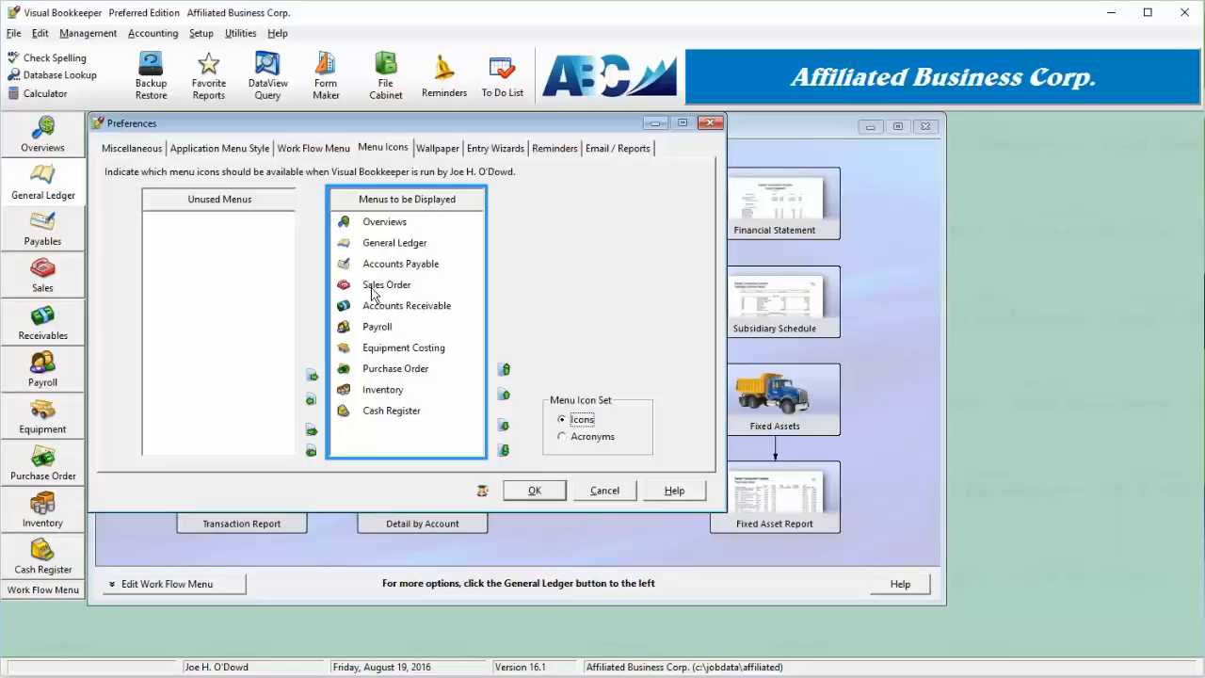
{"action": "double_click", "coordinate": [390, 369]}
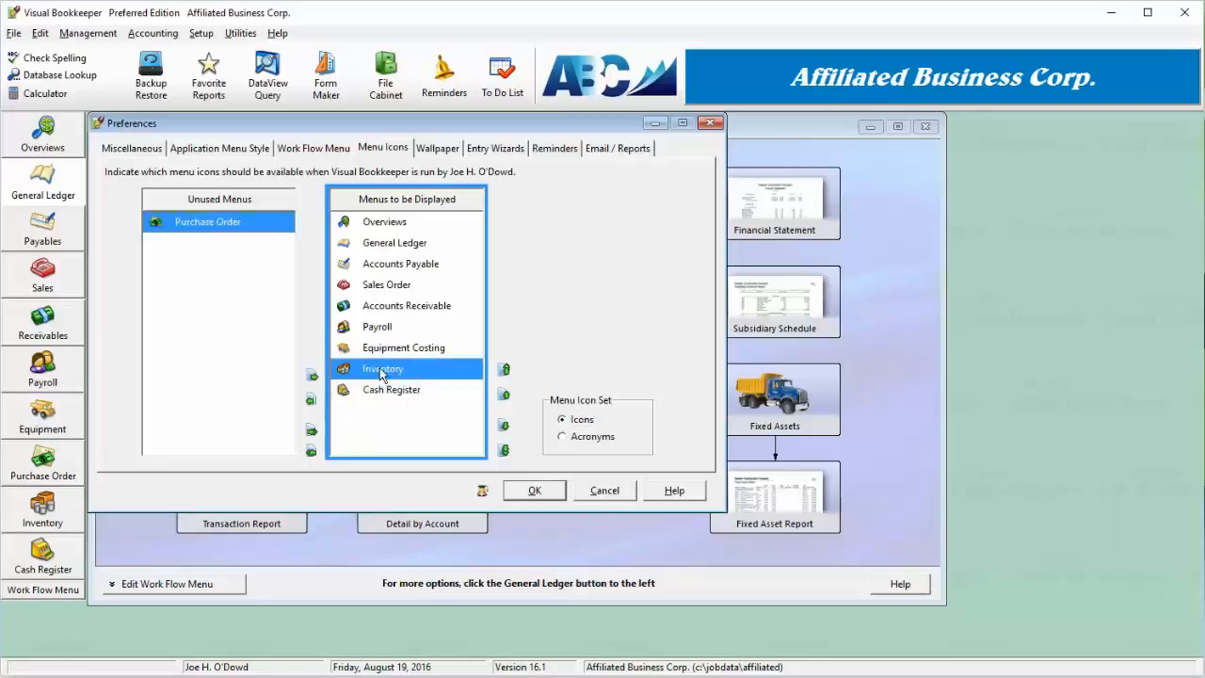
{"action": "double_click", "coordinate": [379, 368]}
{"action": "double_click", "coordinate": [380, 366]}
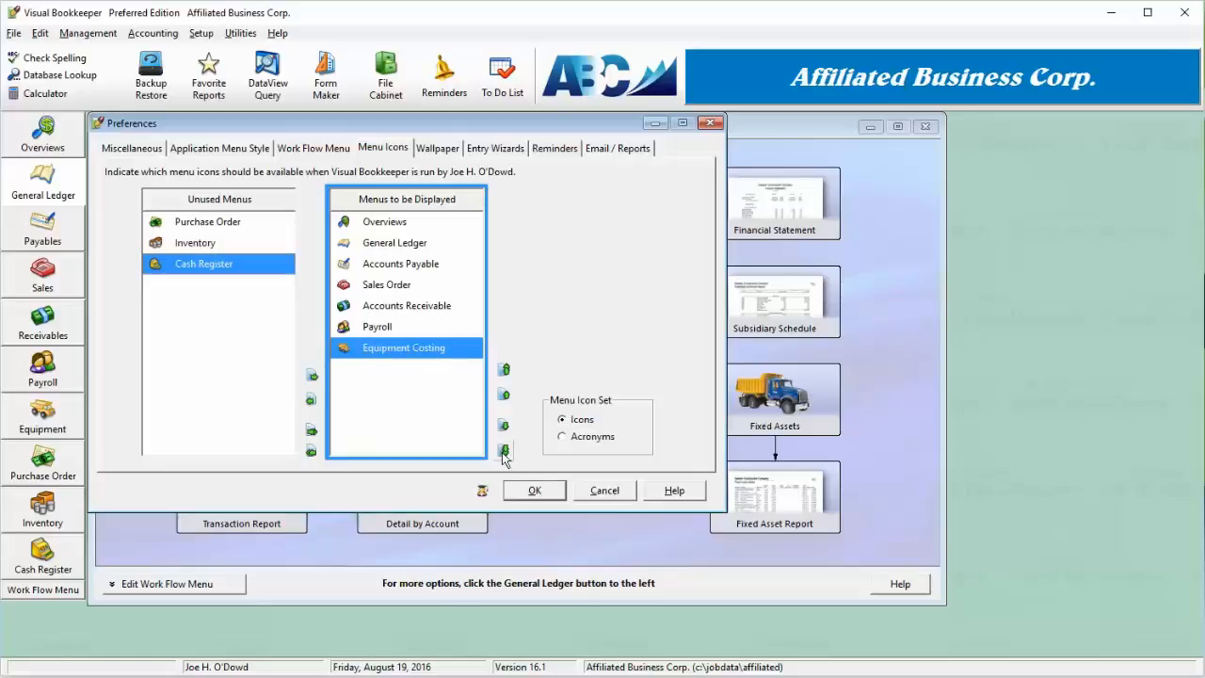
{"action": "left_click", "coordinate": [534, 489]}
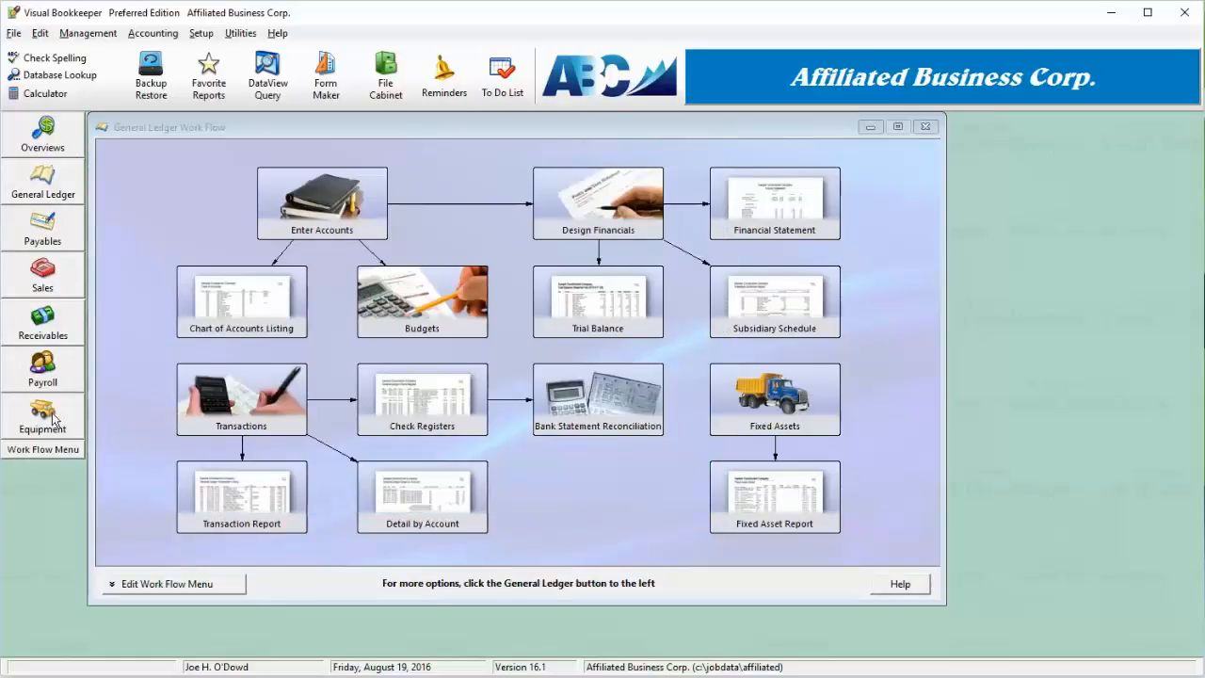
- Reopen the menu icon preferences and return Purchase Order, Inventory and Cash Register to the menus to be displayed
{"action": "left_click", "coordinate": [200, 39]}
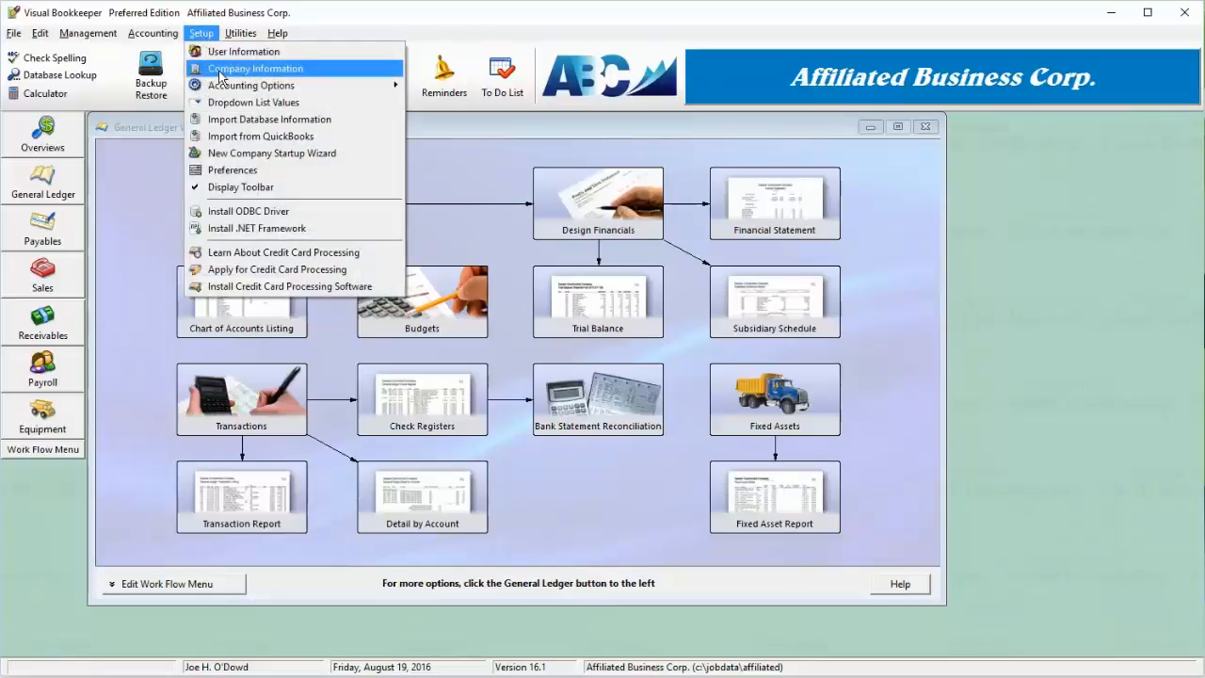
{"action": "left_click", "coordinate": [229, 175]}
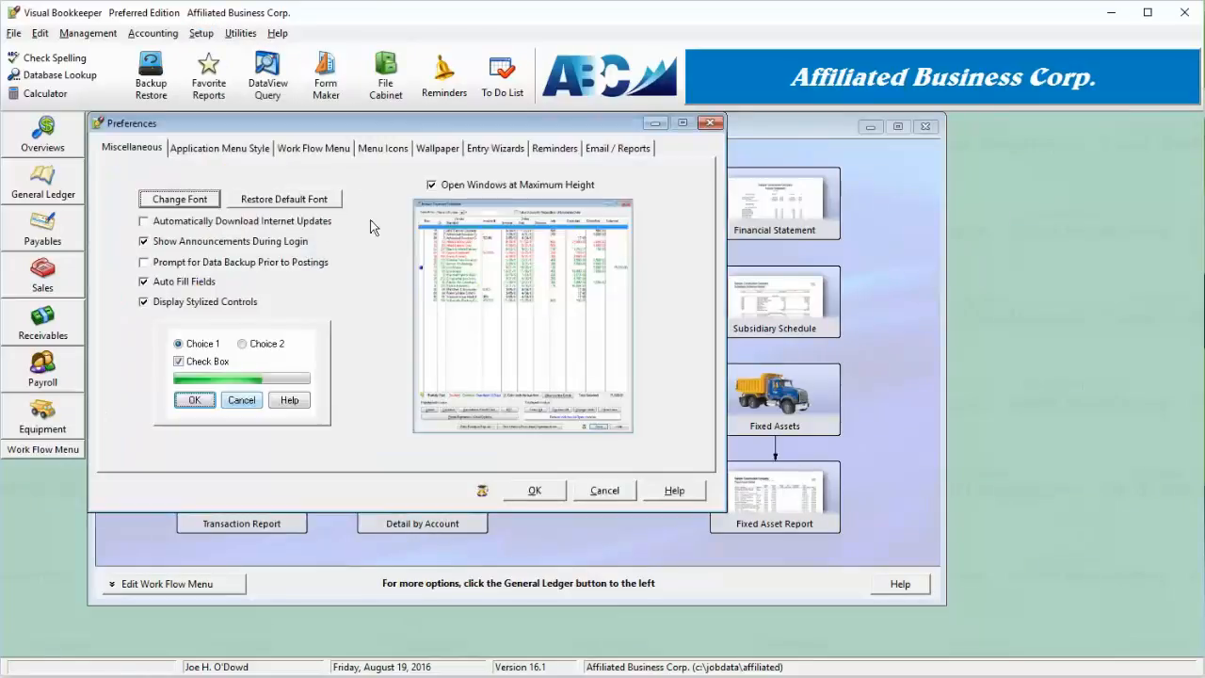
{"action": "left_click", "coordinate": [377, 148]}
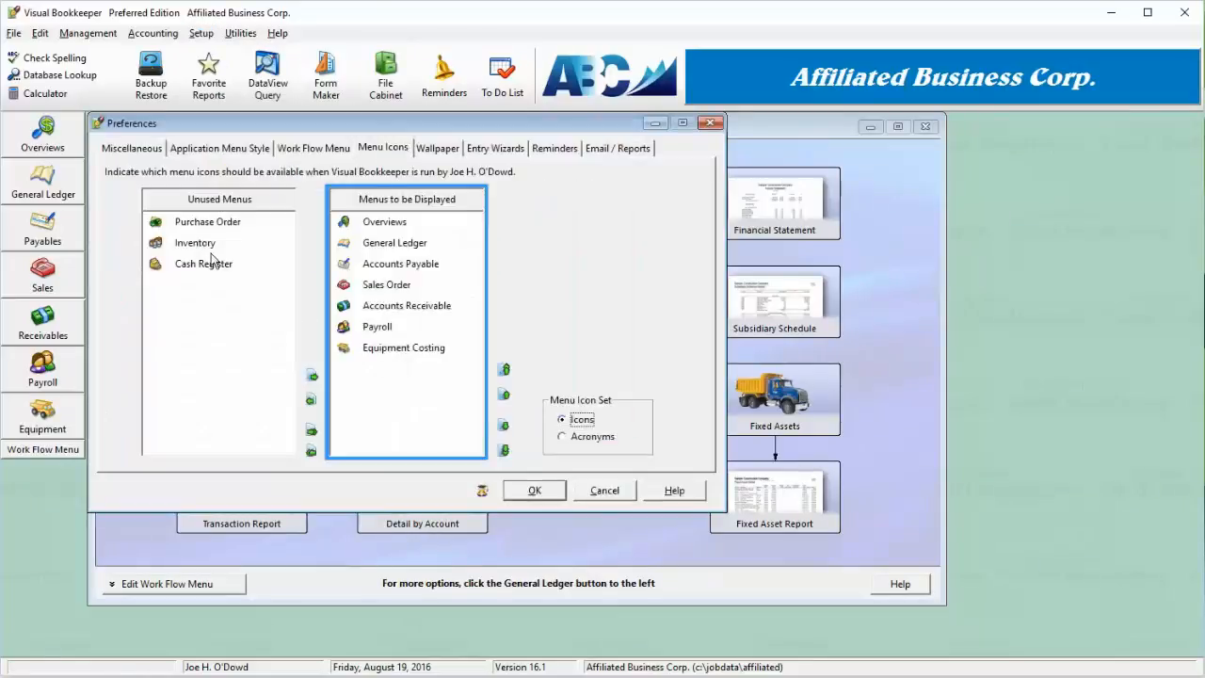
{"action": "double_click", "coordinate": [201, 221]}
{"action": "double_click", "coordinate": [206, 226]}
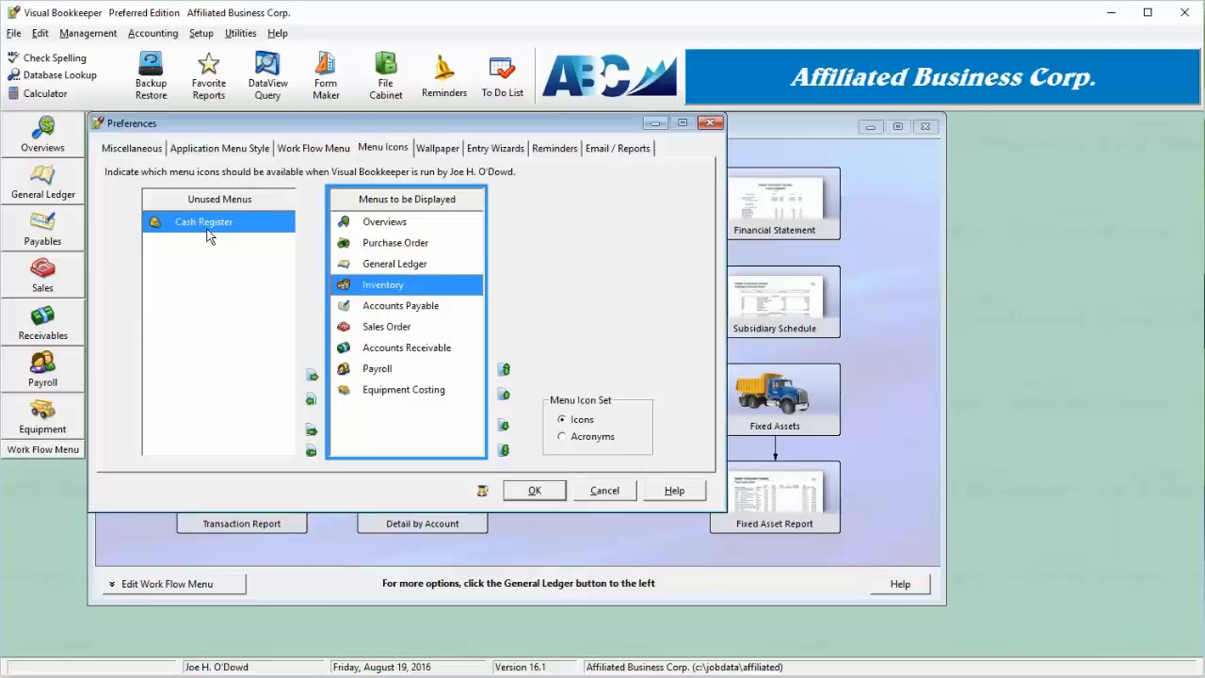
{"action": "double_click", "coordinate": [206, 226]}
- Try moving Accounts Receivable up and back down the menu order, and switch the icon set to Acronyms and back to Icons
{"action": "left_click", "coordinate": [403, 370]}
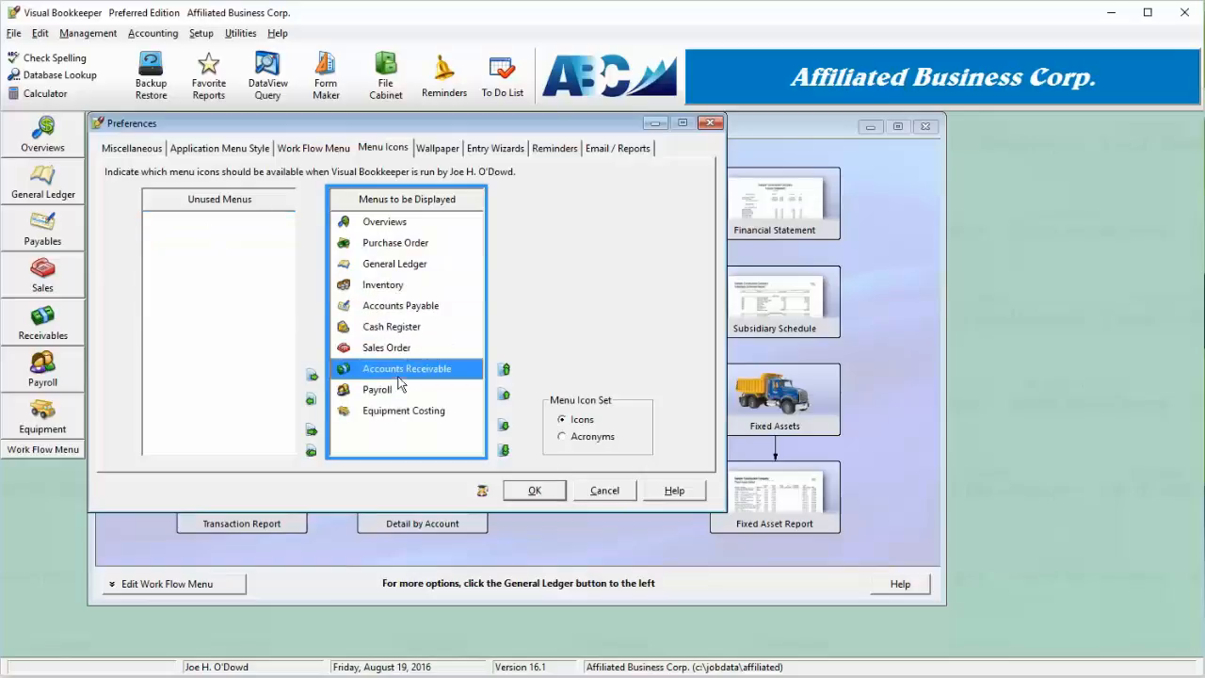
{"action": "left_click", "coordinate": [504, 396]}
{"action": "left_click", "coordinate": [504, 395]}
{"action": "left_click", "coordinate": [505, 395]}
{"action": "left_click", "coordinate": [503, 424]}
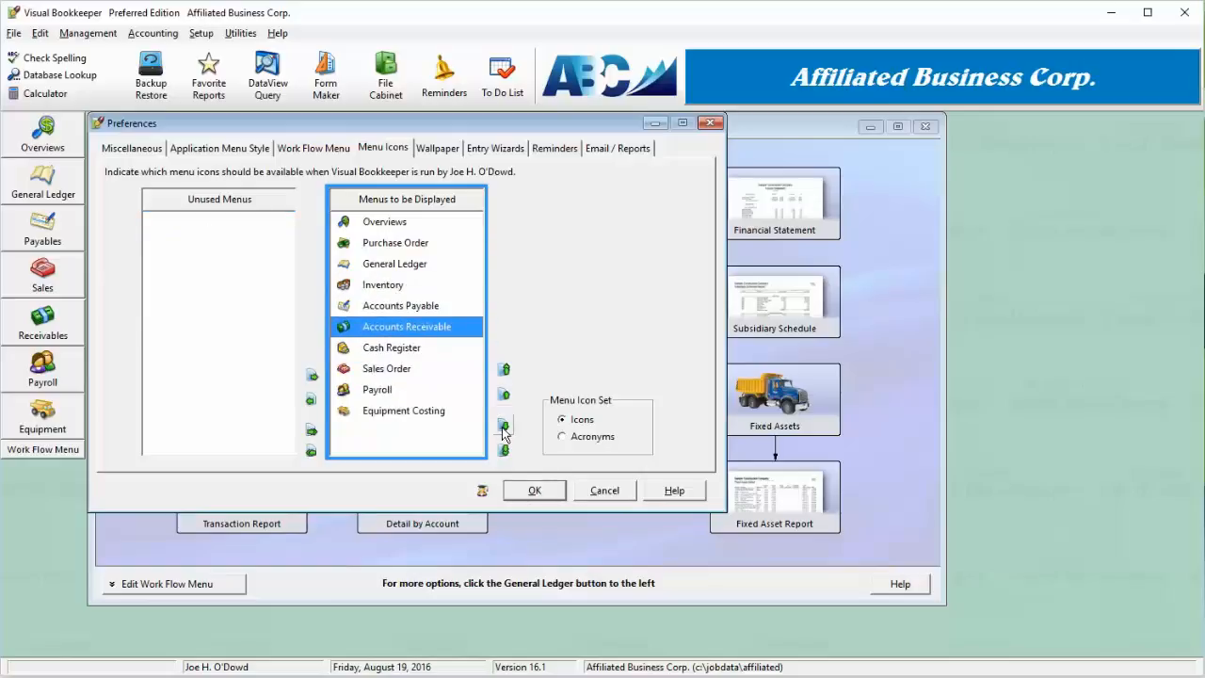
{"action": "left_click", "coordinate": [504, 425]}
{"action": "left_click", "coordinate": [503, 424]}
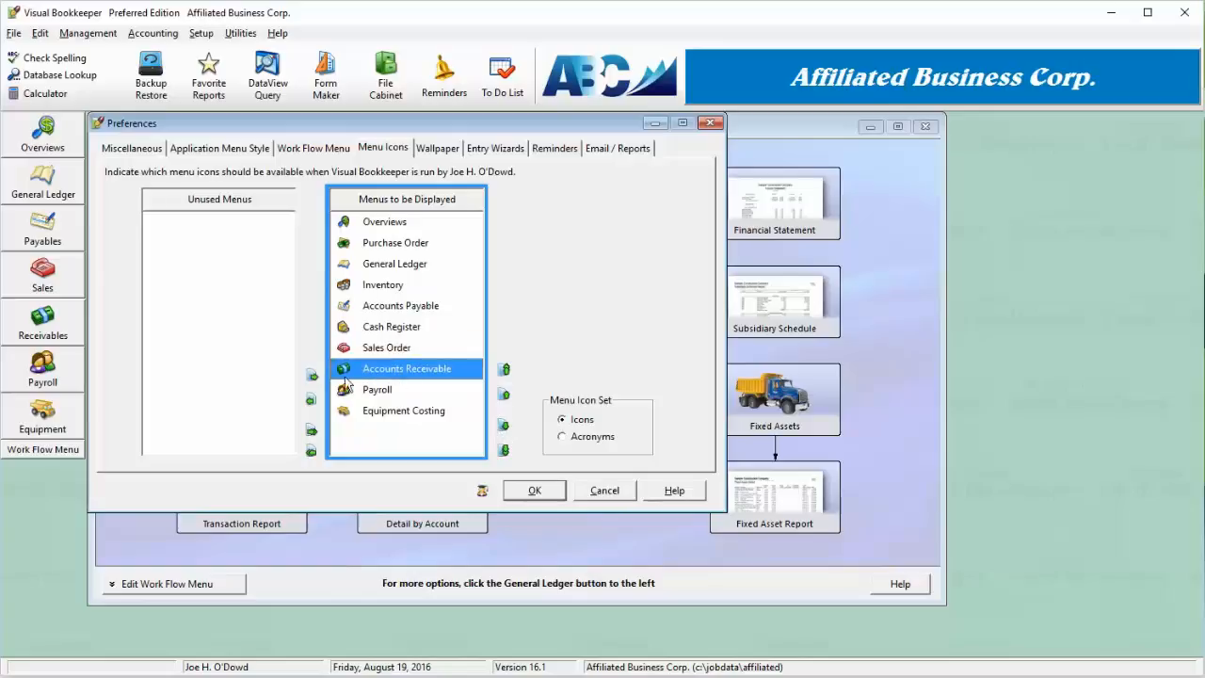
{"action": "left_click", "coordinate": [577, 440]}
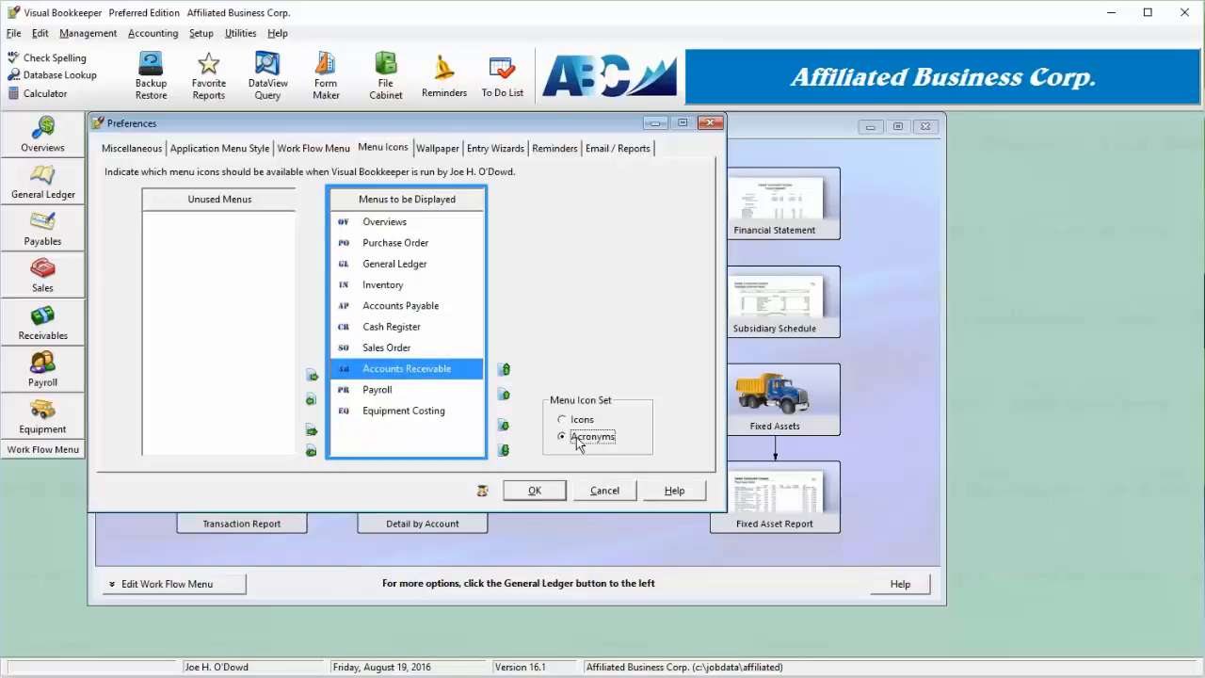
{"action": "left_click", "coordinate": [576, 420]}
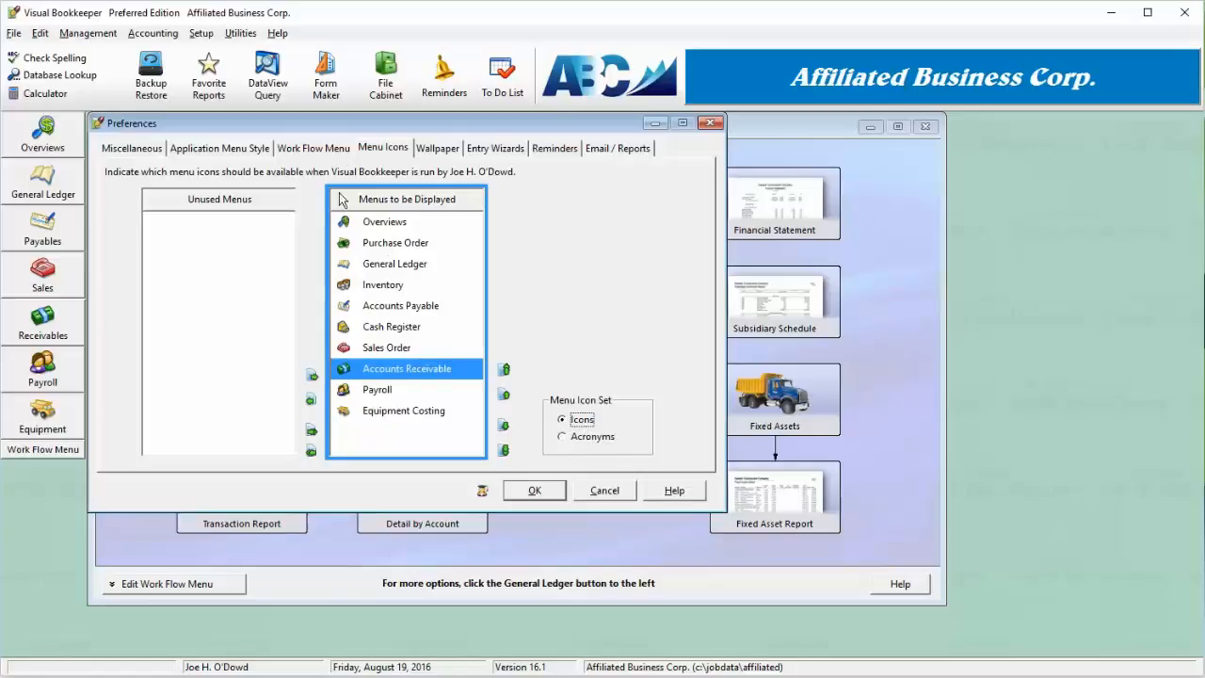
- Look through the Wallpaper, Entry Wizards and Reminders preferences
{"action": "left_click", "coordinate": [426, 153]}
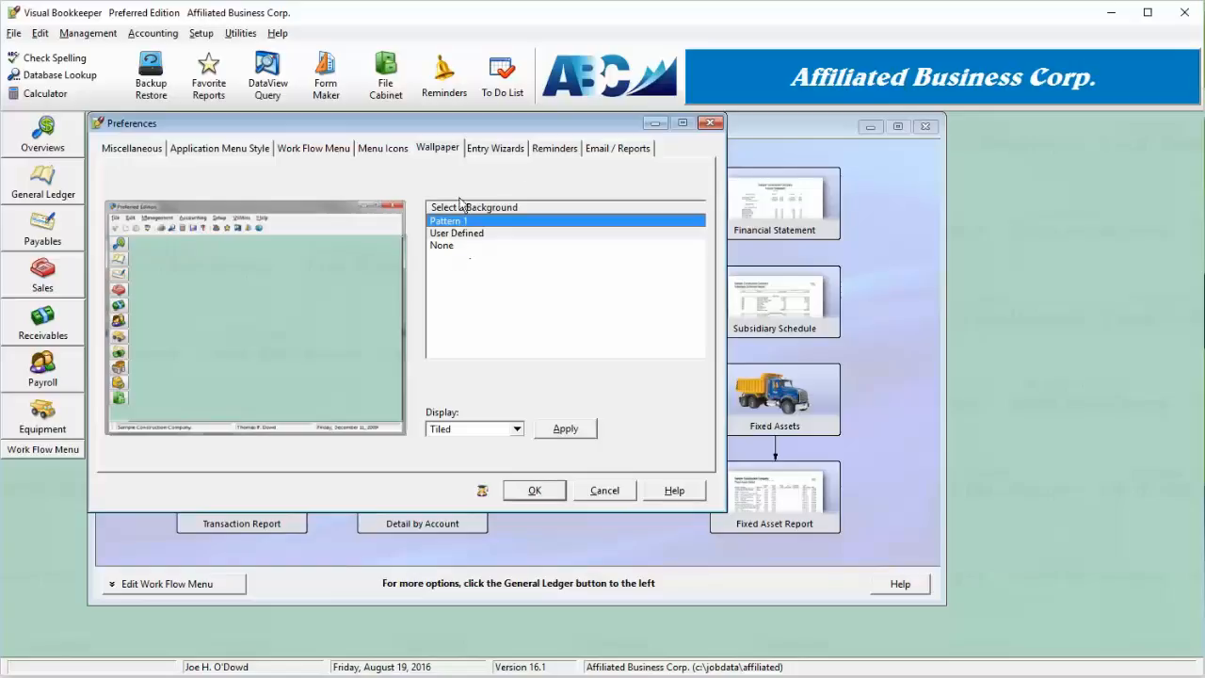
{"action": "left_click", "coordinate": [492, 150]}
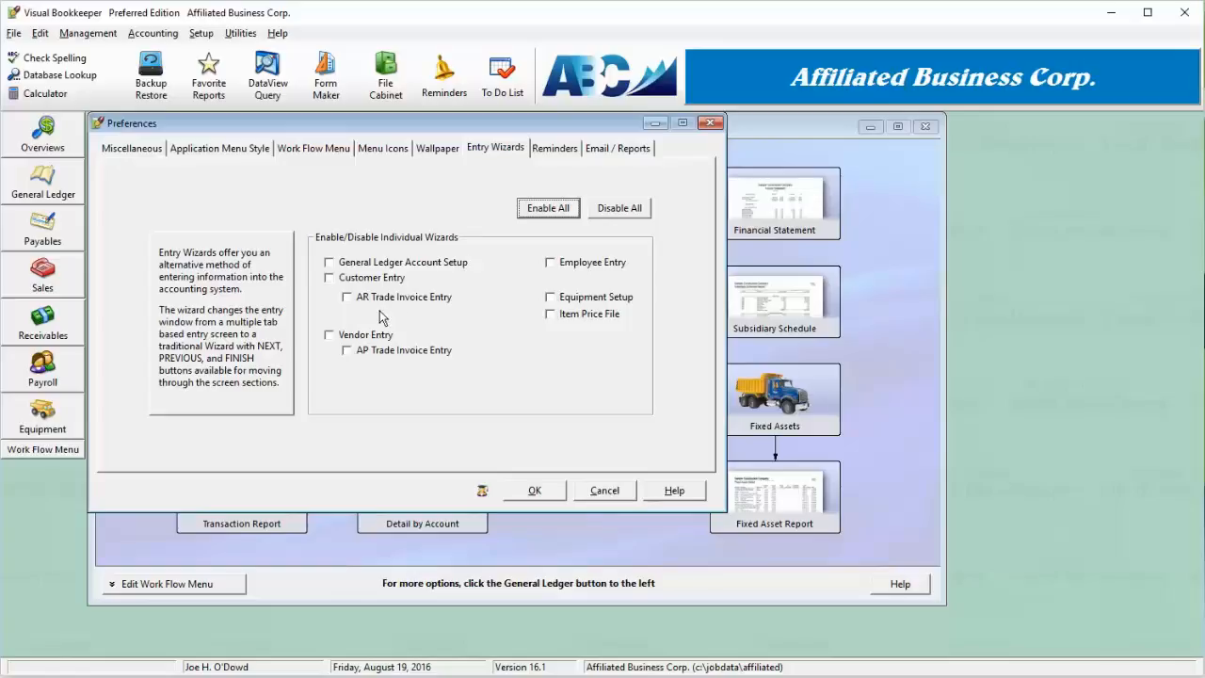
{"action": "left_click", "coordinate": [549, 149]}
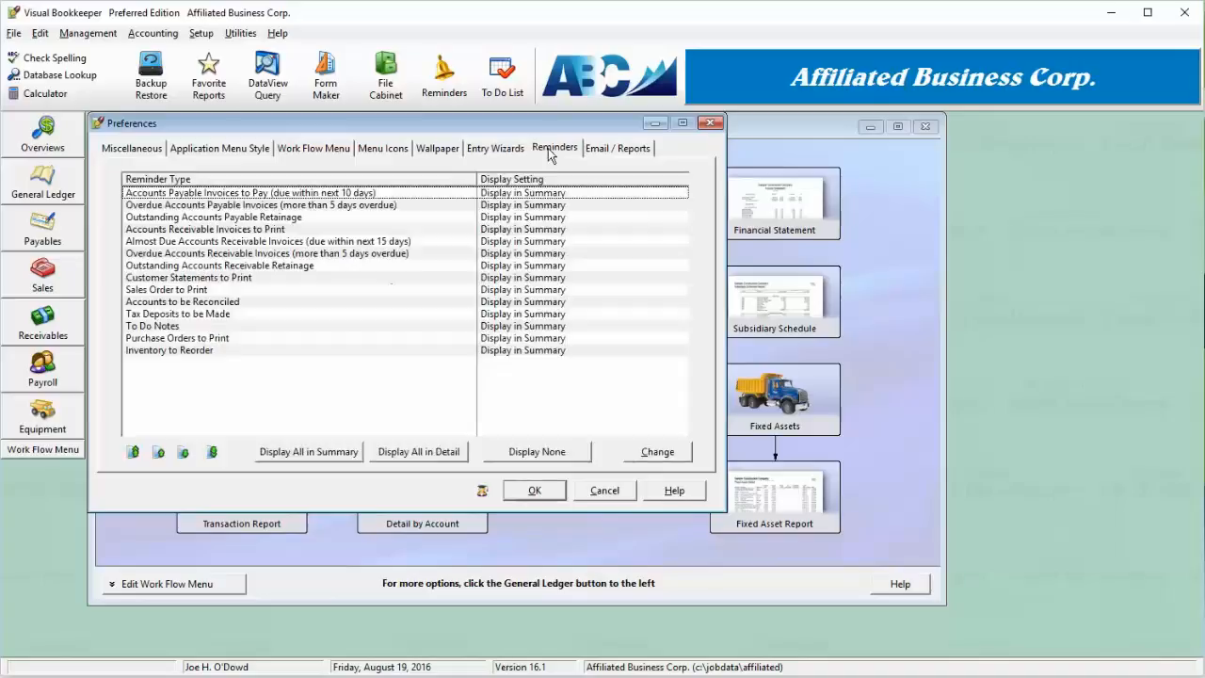
{"action": "left_click", "coordinate": [389, 194]}
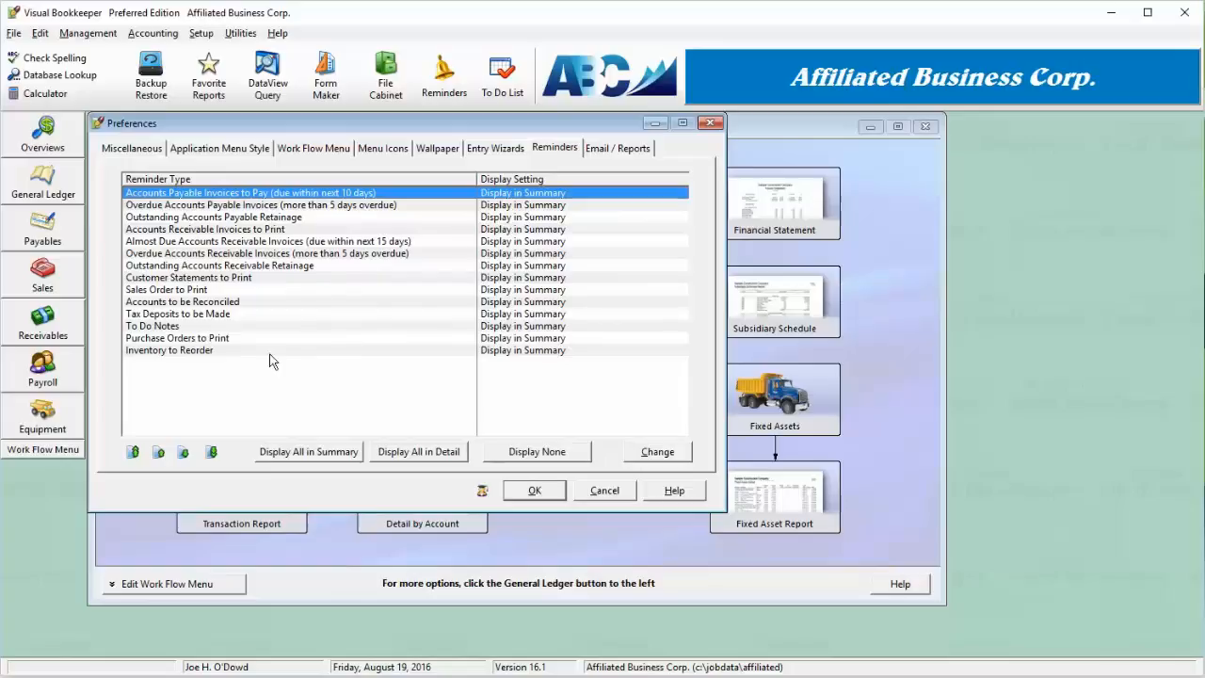
- Try the Do Not Display and Display in Detail options for the Overdue Accounts Payable Invoices reminder, and confirm it with Display in Summary
{"action": "double_click", "coordinate": [270, 209]}
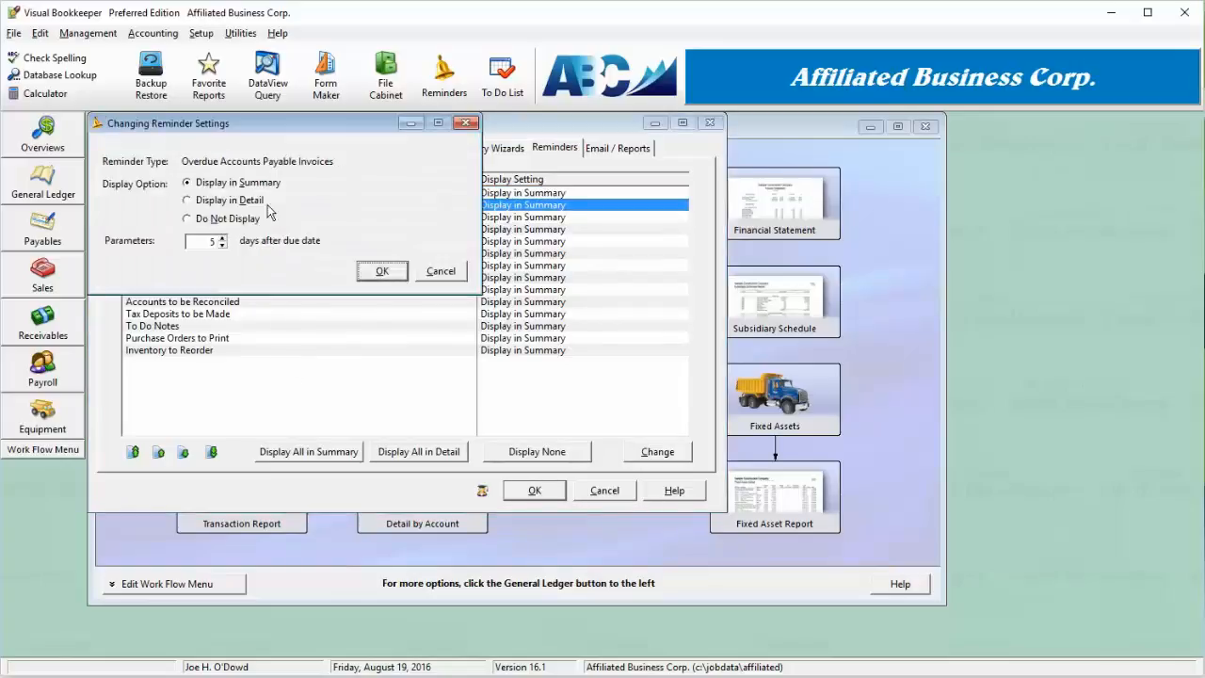
{"action": "left_click", "coordinate": [248, 219]}
{"action": "left_click", "coordinate": [262, 186]}
{"action": "left_click", "coordinate": [259, 201]}
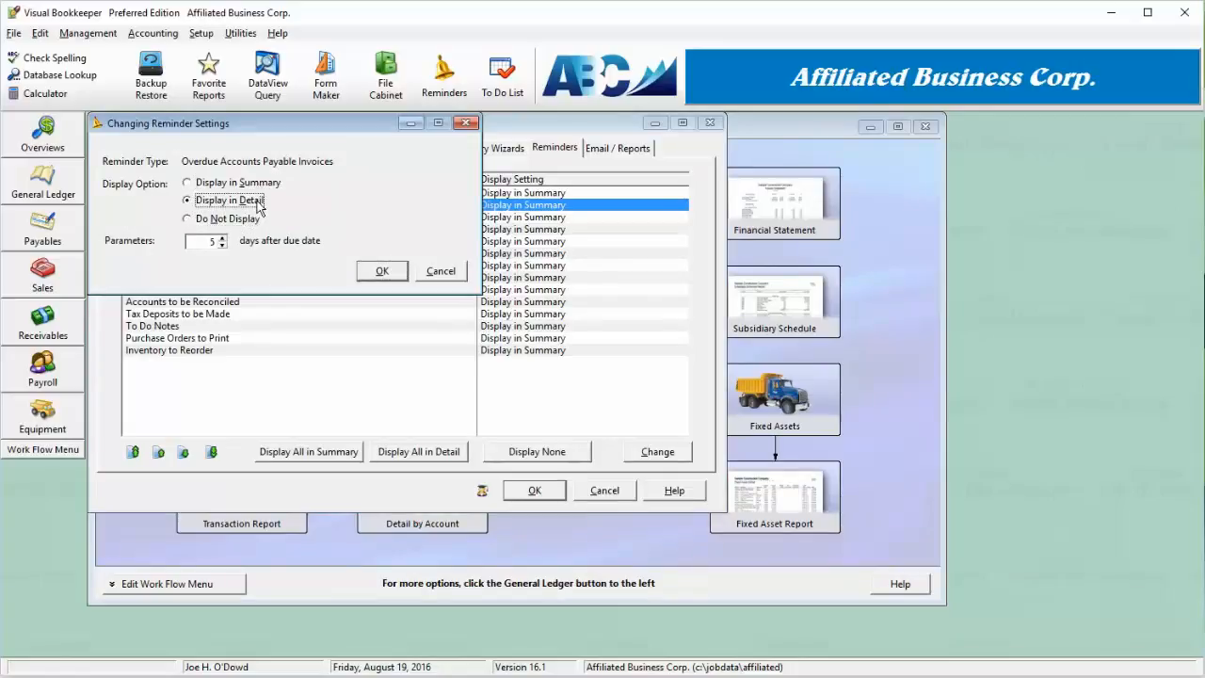
{"action": "left_click", "coordinate": [260, 185]}
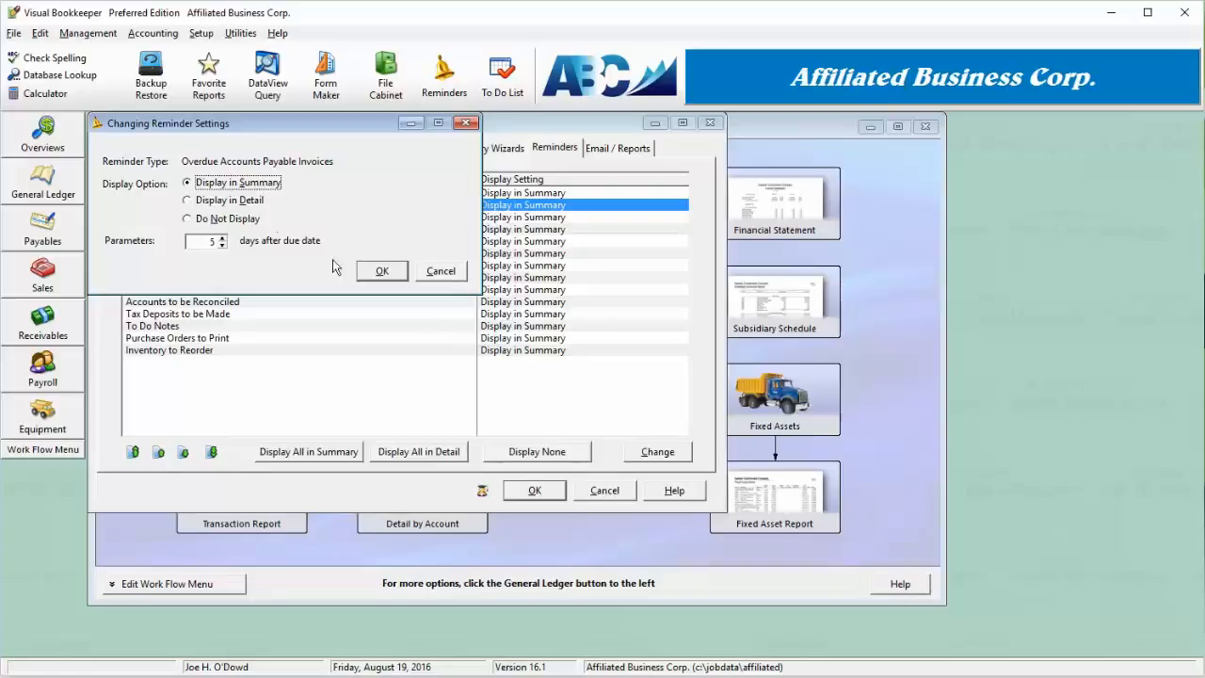
{"action": "left_click", "coordinate": [396, 276]}
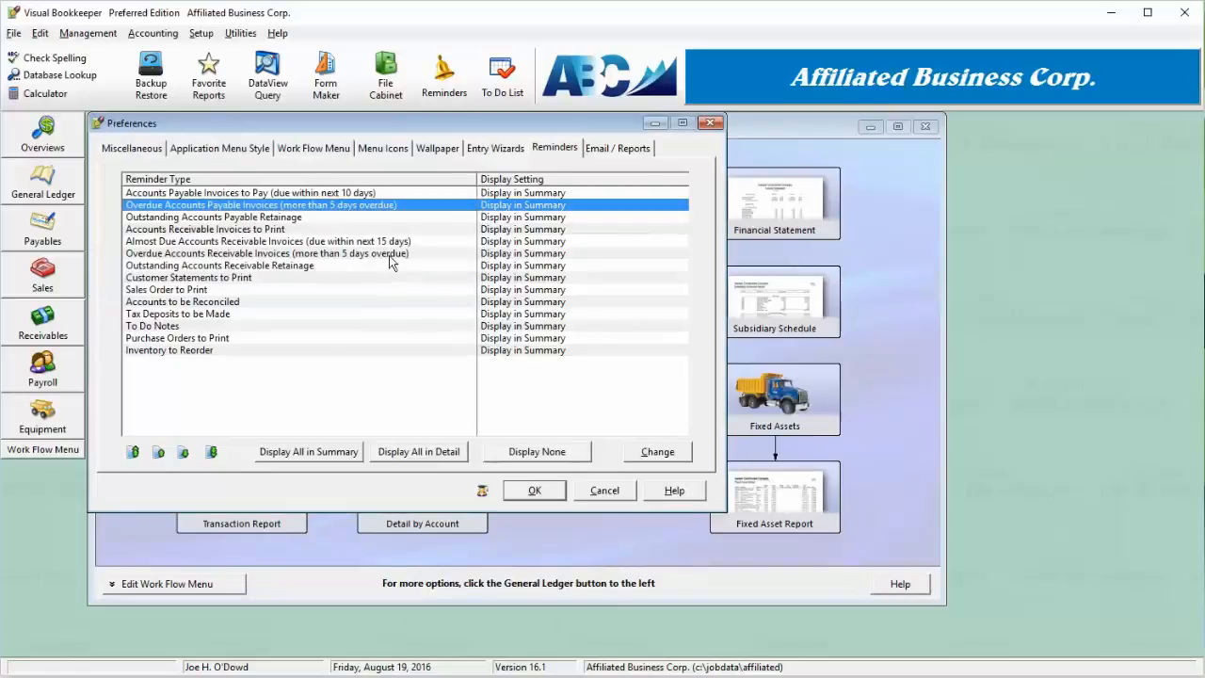
- In the email and report preferences, try the report preview initial states, choose 100 Percent and close the preferences
{"action": "left_click", "coordinate": [619, 147]}
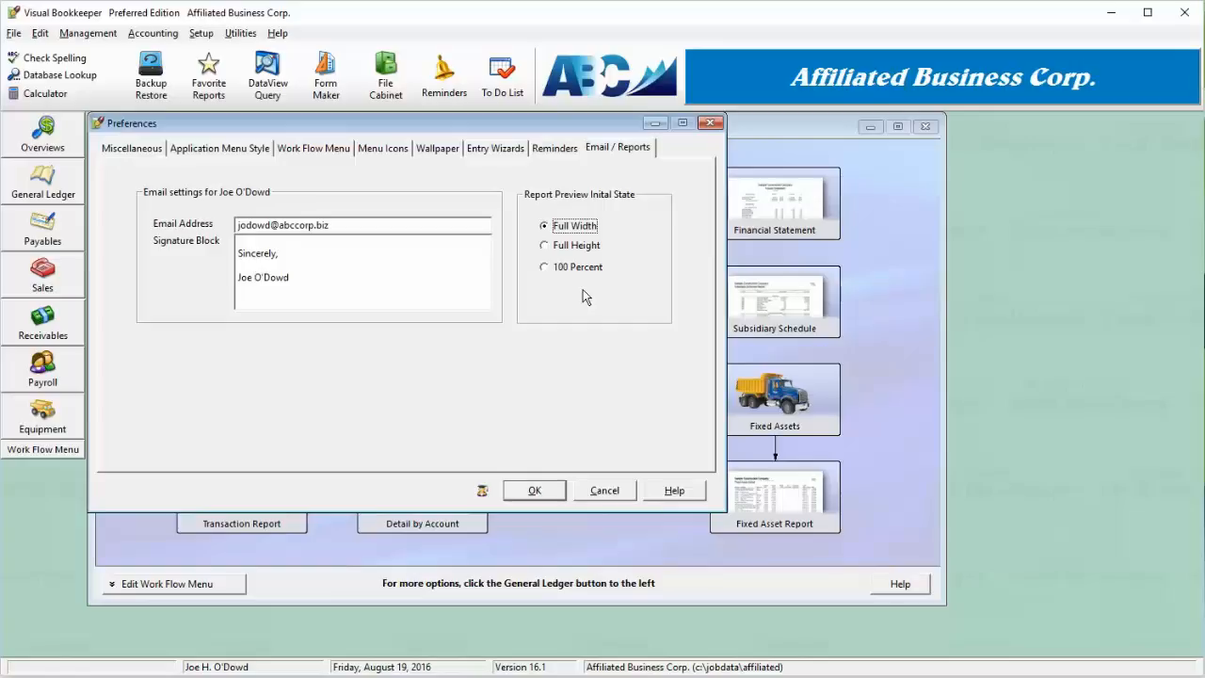
{"action": "left_click", "coordinate": [581, 245]}
{"action": "left_click", "coordinate": [583, 268]}
{"action": "left_click", "coordinate": [584, 226]}
{"action": "left_click", "coordinate": [579, 271]}
{"action": "left_click", "coordinate": [576, 227]}
{"action": "left_click", "coordinate": [579, 269]}
{"action": "left_click", "coordinate": [544, 491]}
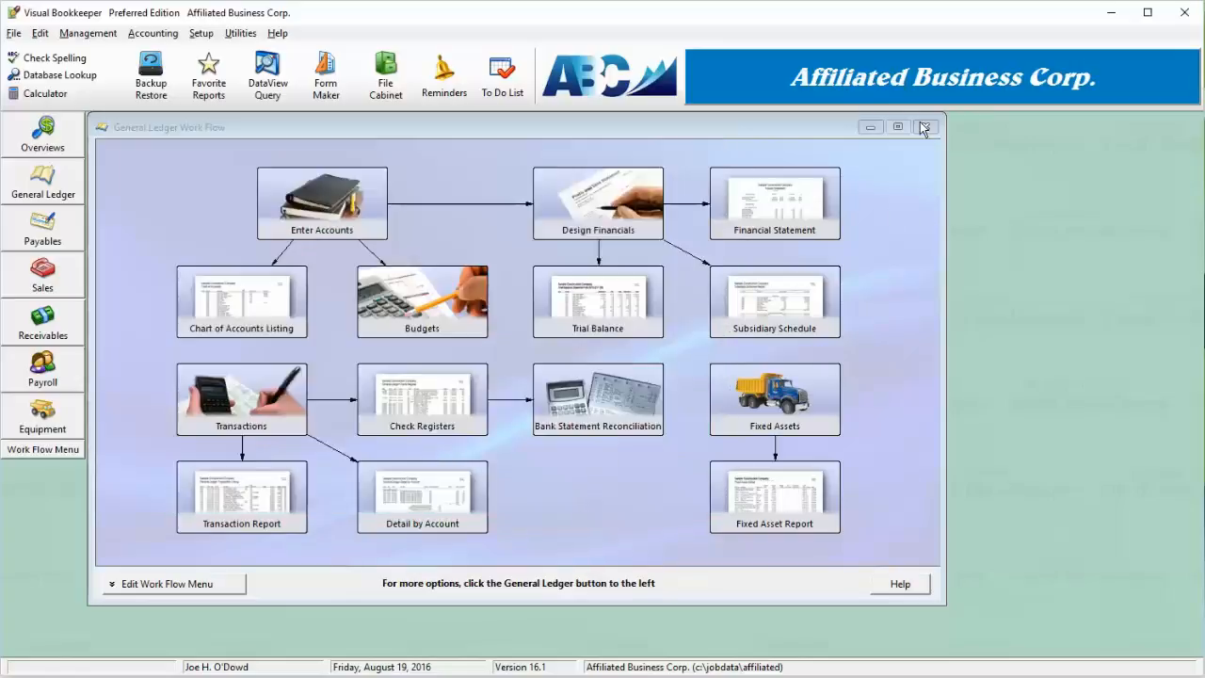
- Toggle the display of the work flow menu from the main window
{"action": "left_click", "coordinate": [34, 454]}
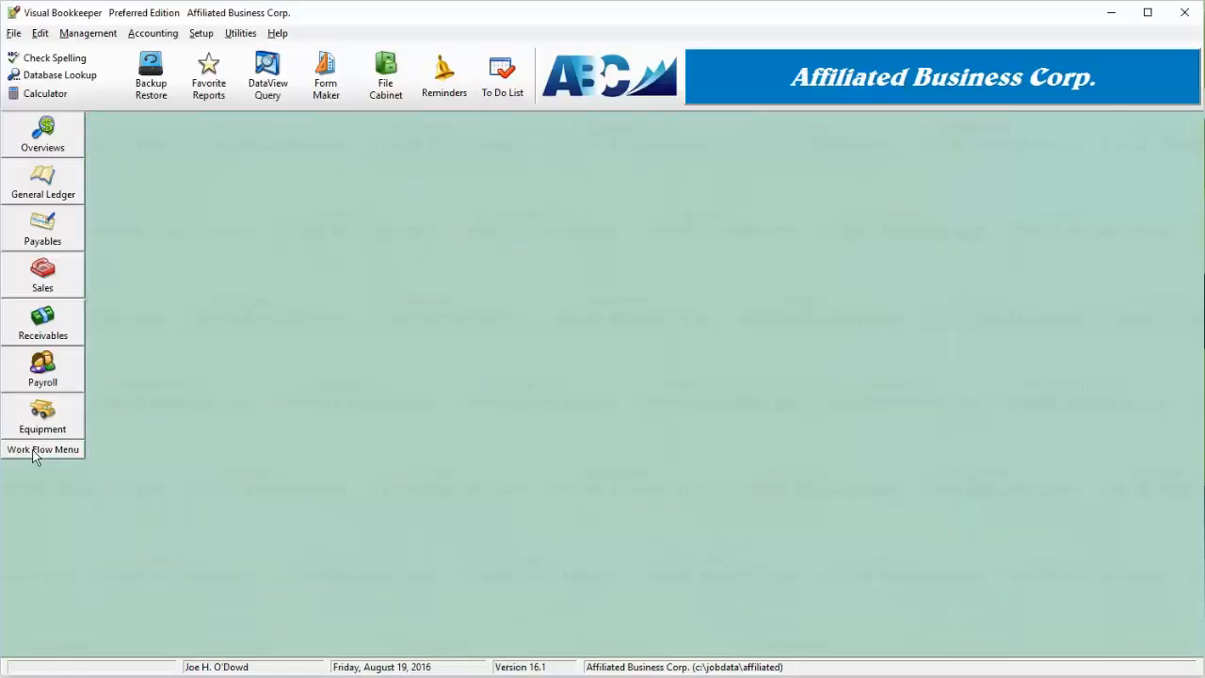